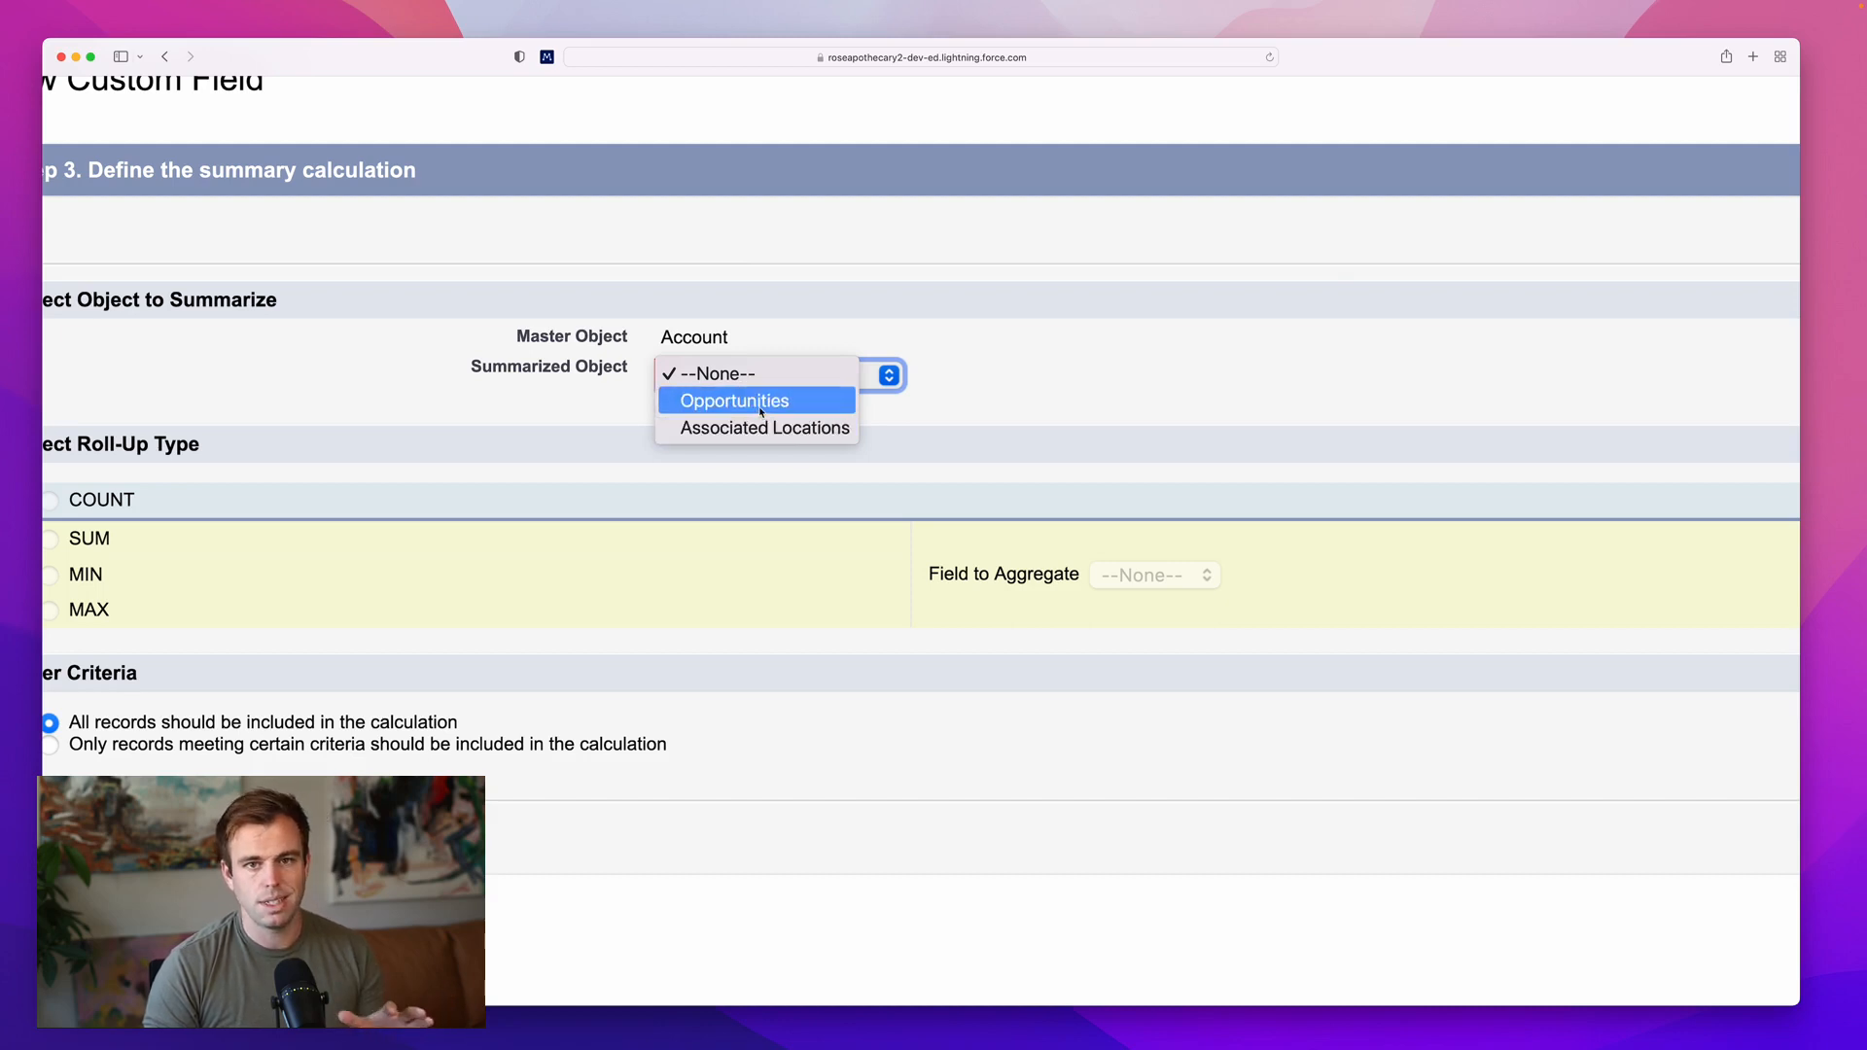
Step: Choose Opportunities as the summarized object, pick the SUM roll-up type and review which fields it can aggregate
click(758, 409)
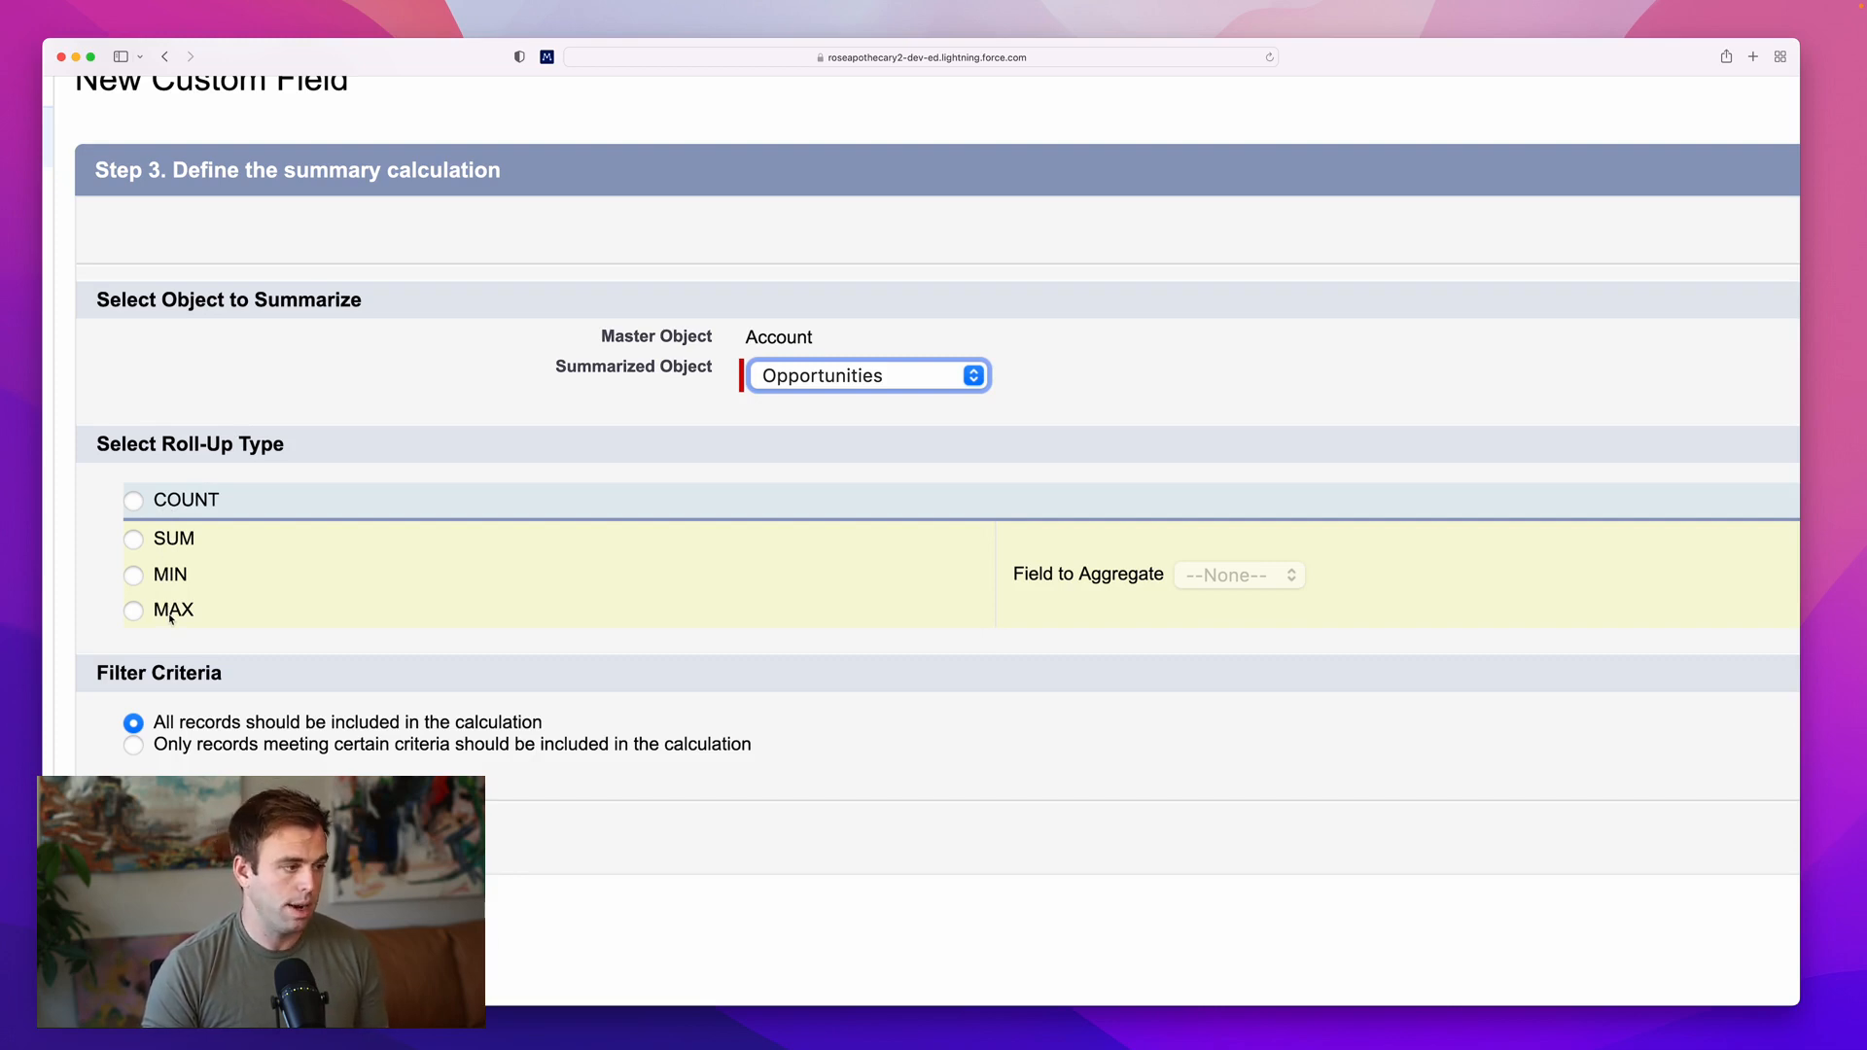
click(134, 541)
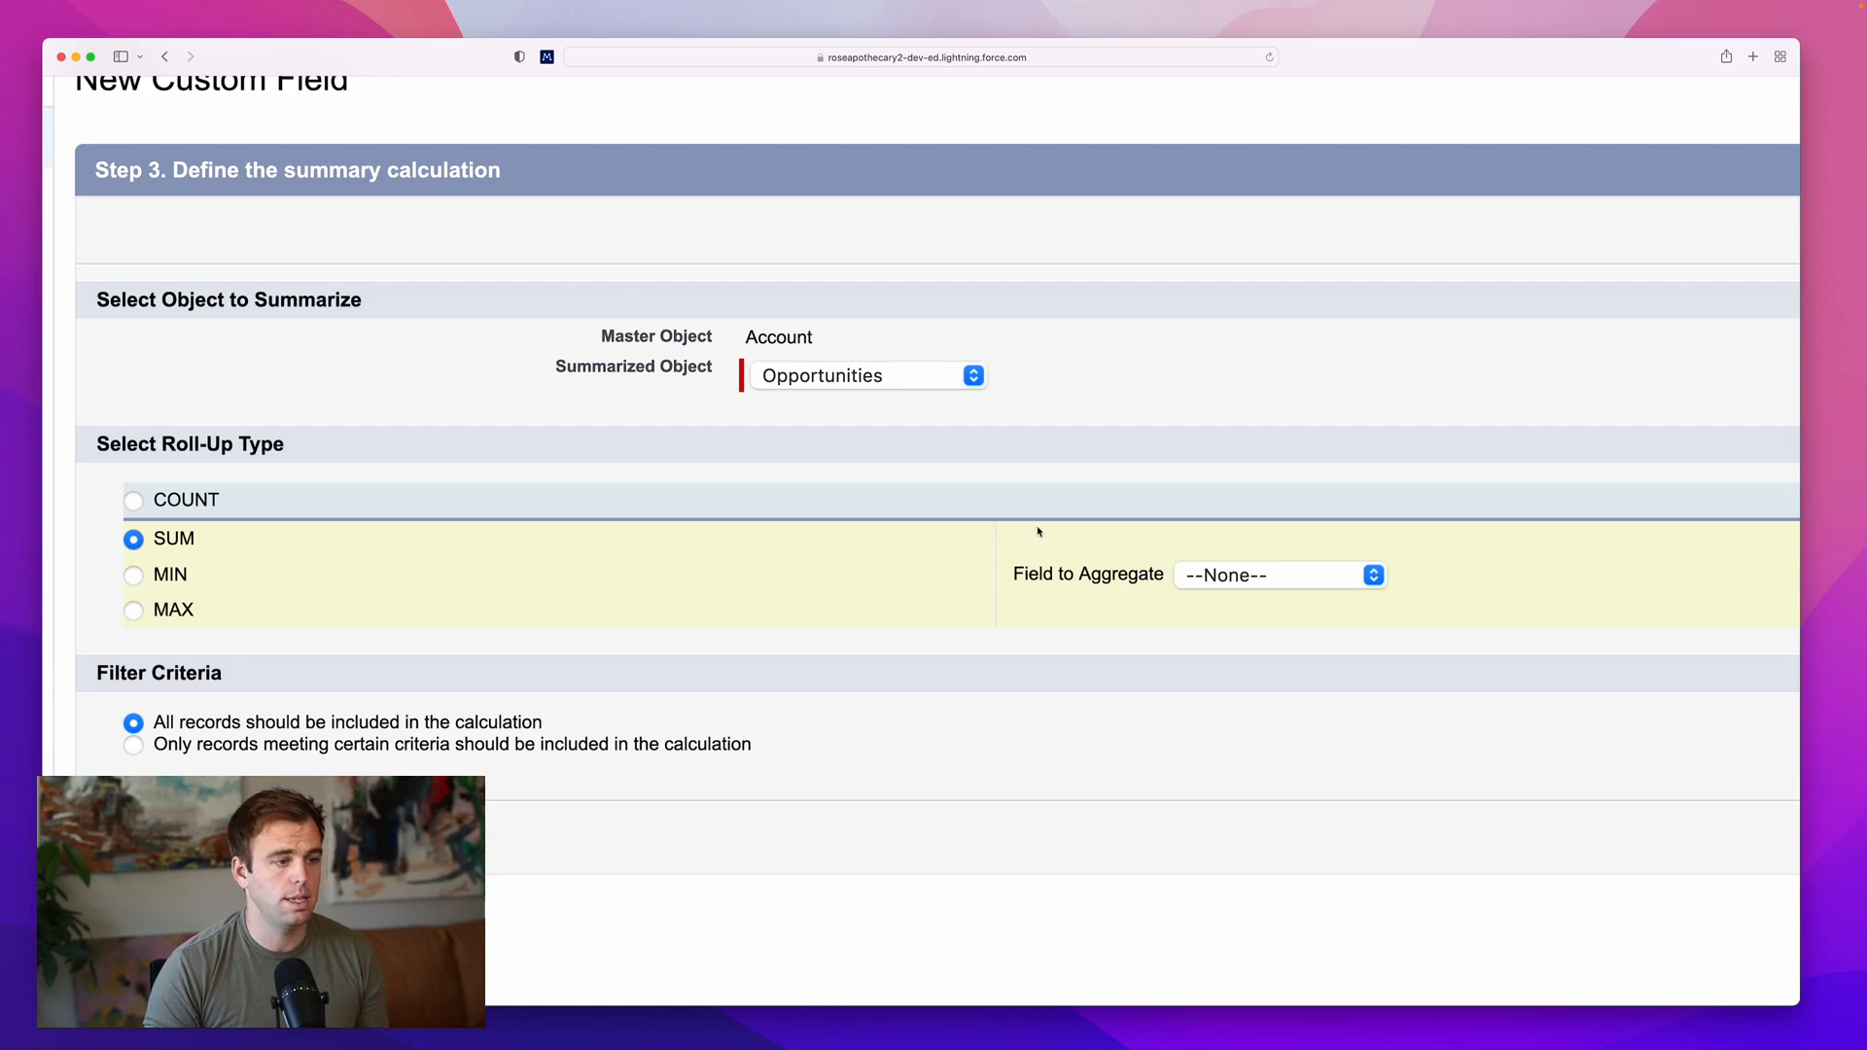
click(1260, 576)
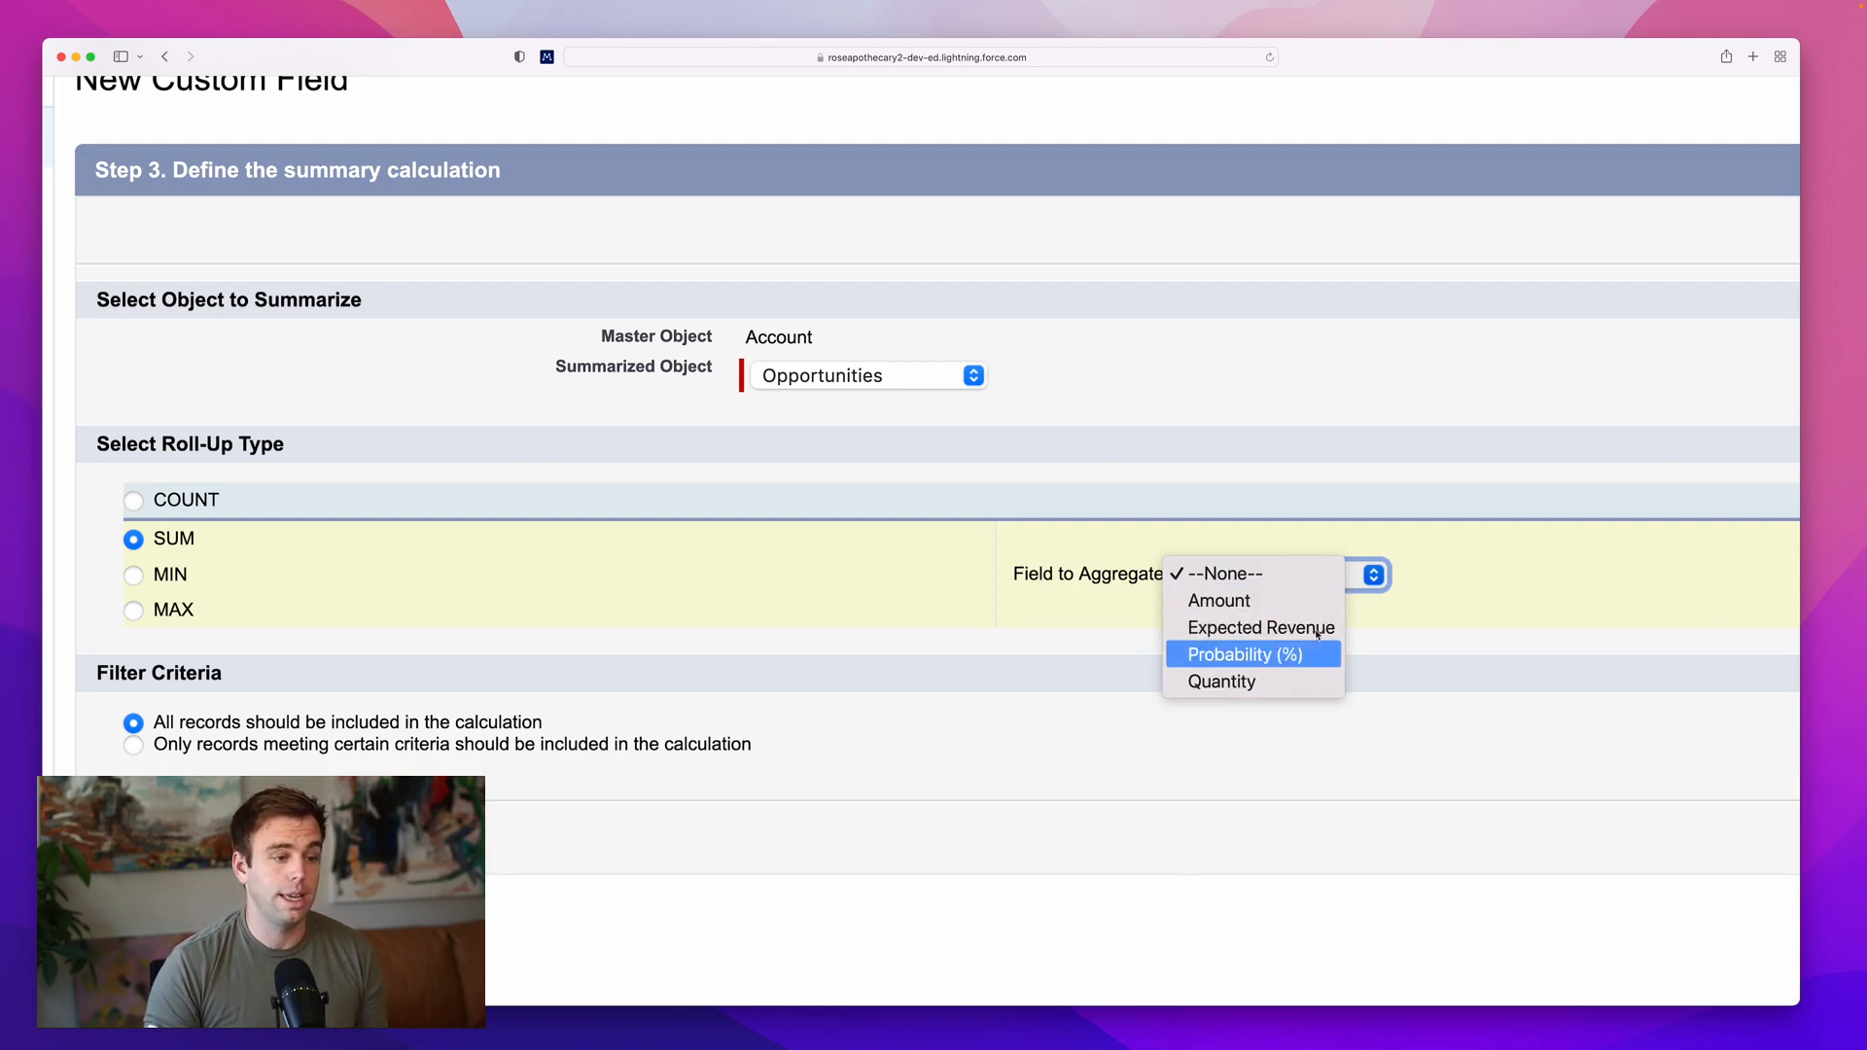
click(439, 595)
Step: Try the MIN roll-up type and review which fields it can aggregate
click(131, 577)
click(1251, 581)
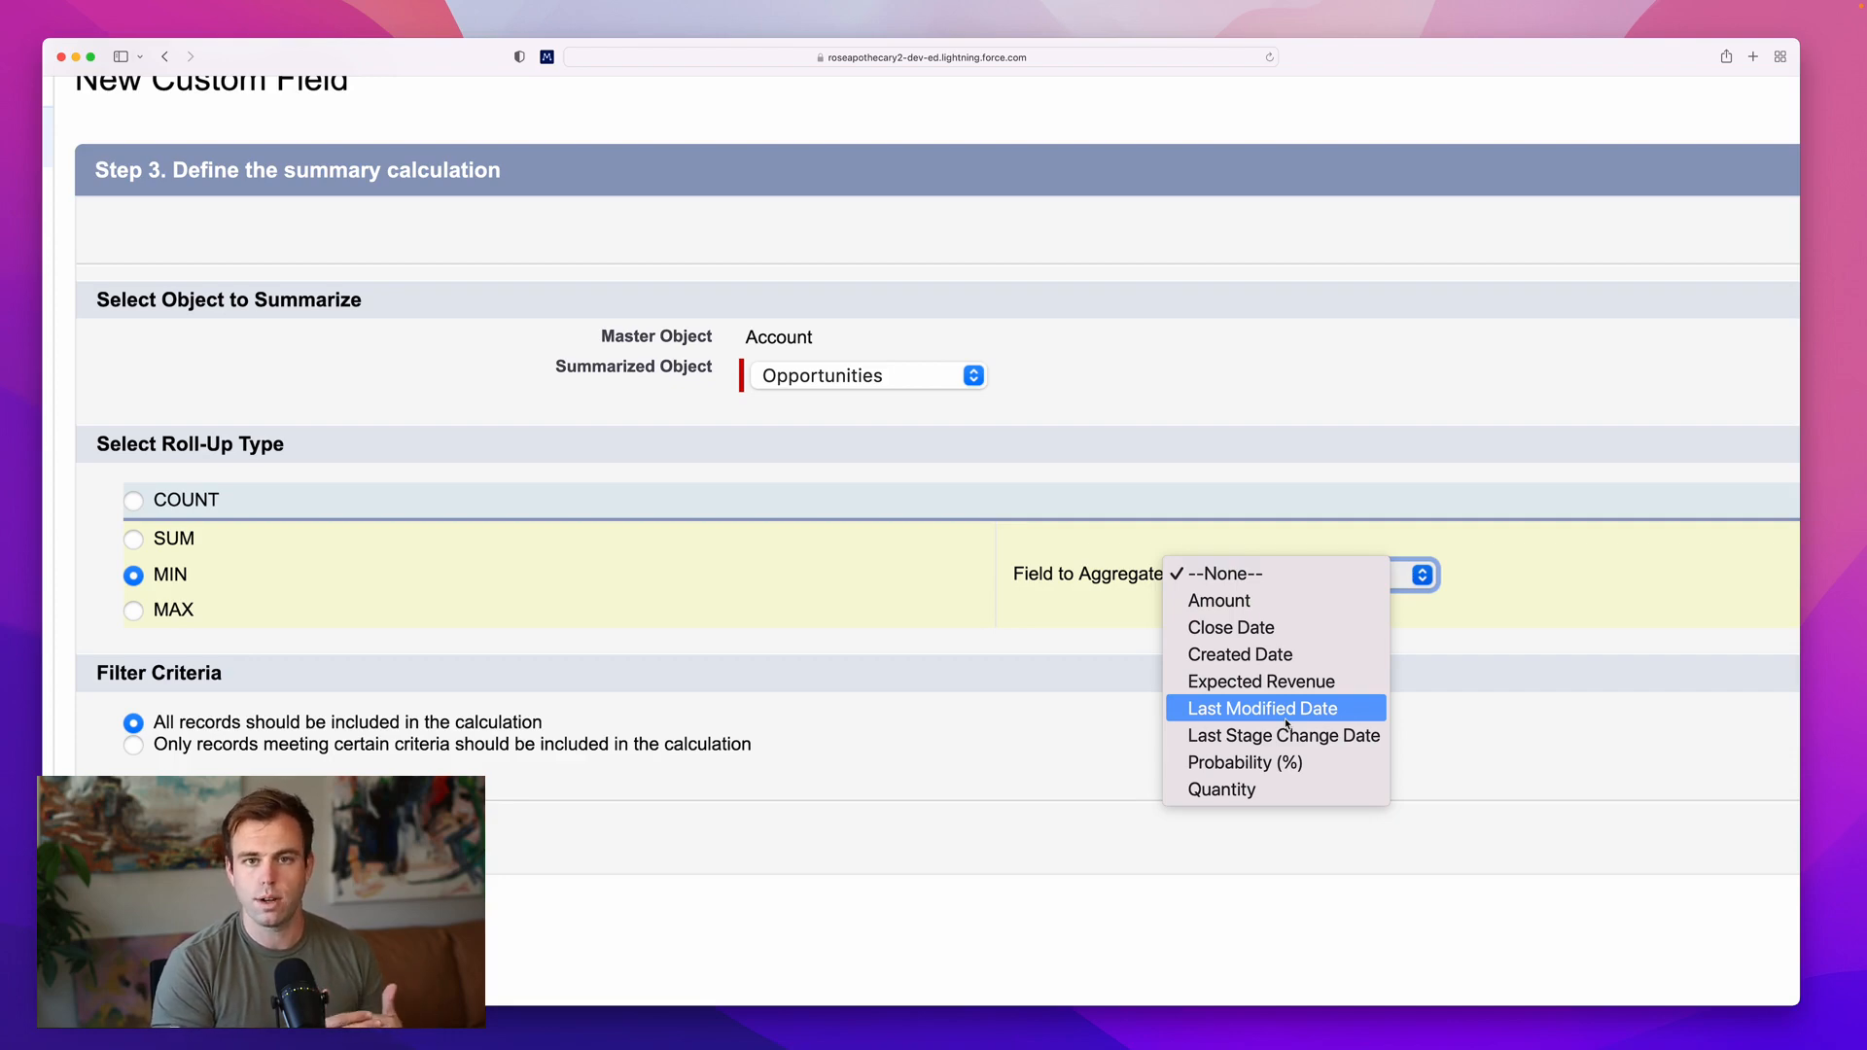
click(158, 541)
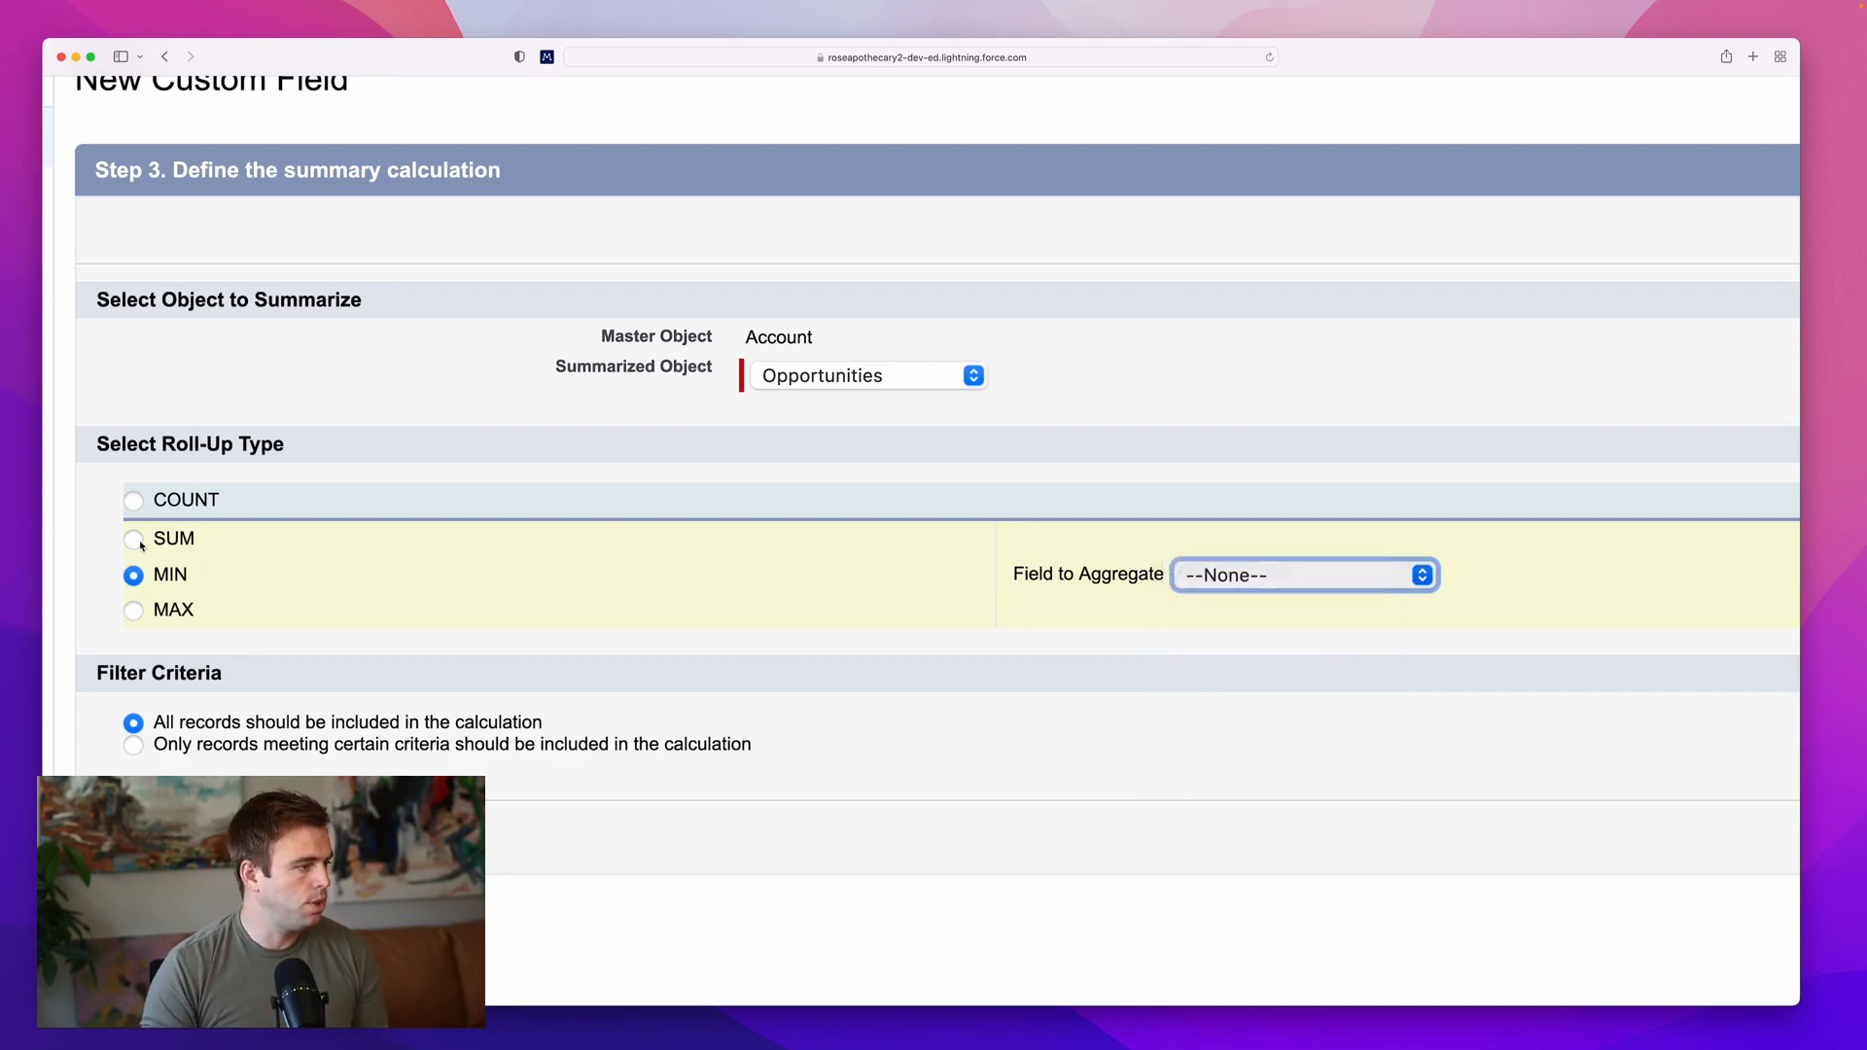
Step: Set the roll-up type to SUM with Amount as the field to aggregate
click(136, 539)
click(1264, 576)
click(1221, 596)
Step: Limit the calculation to records meeting certain criteria and filter the first criterion on the Won field
drag(282, 673, 95, 673)
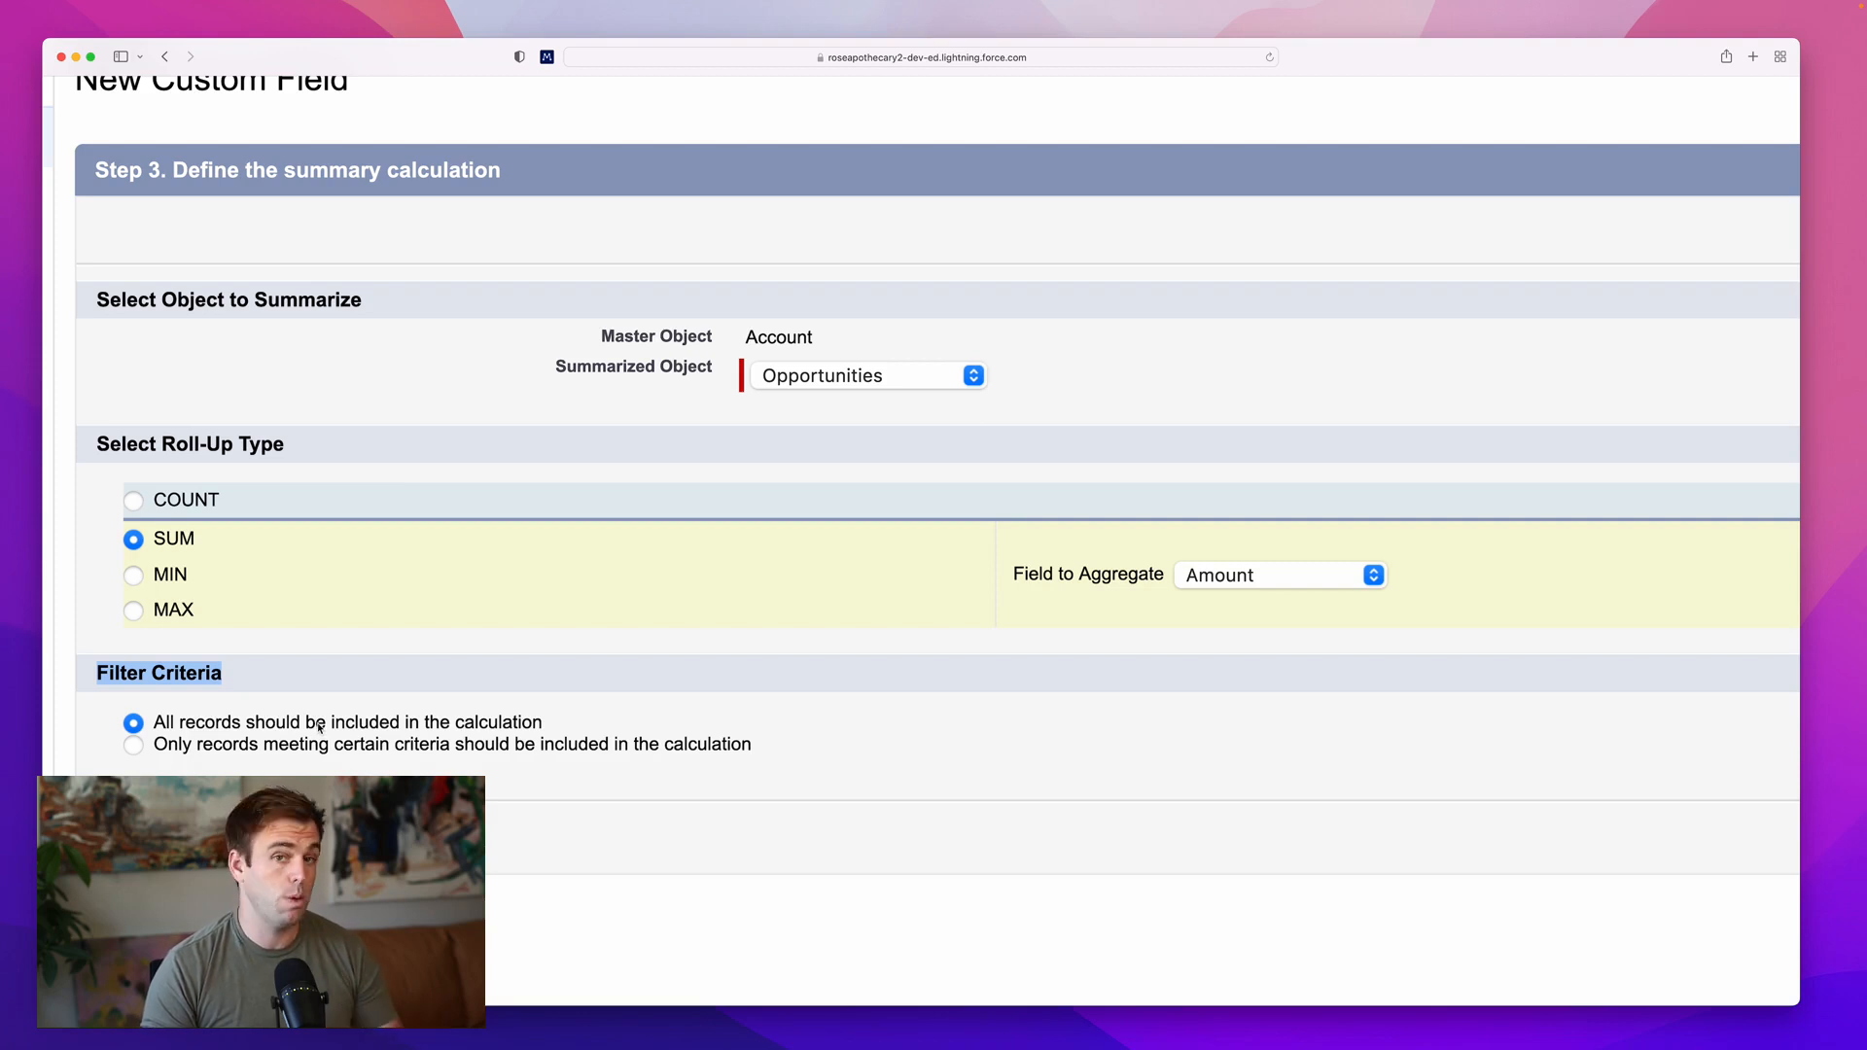
click(156, 745)
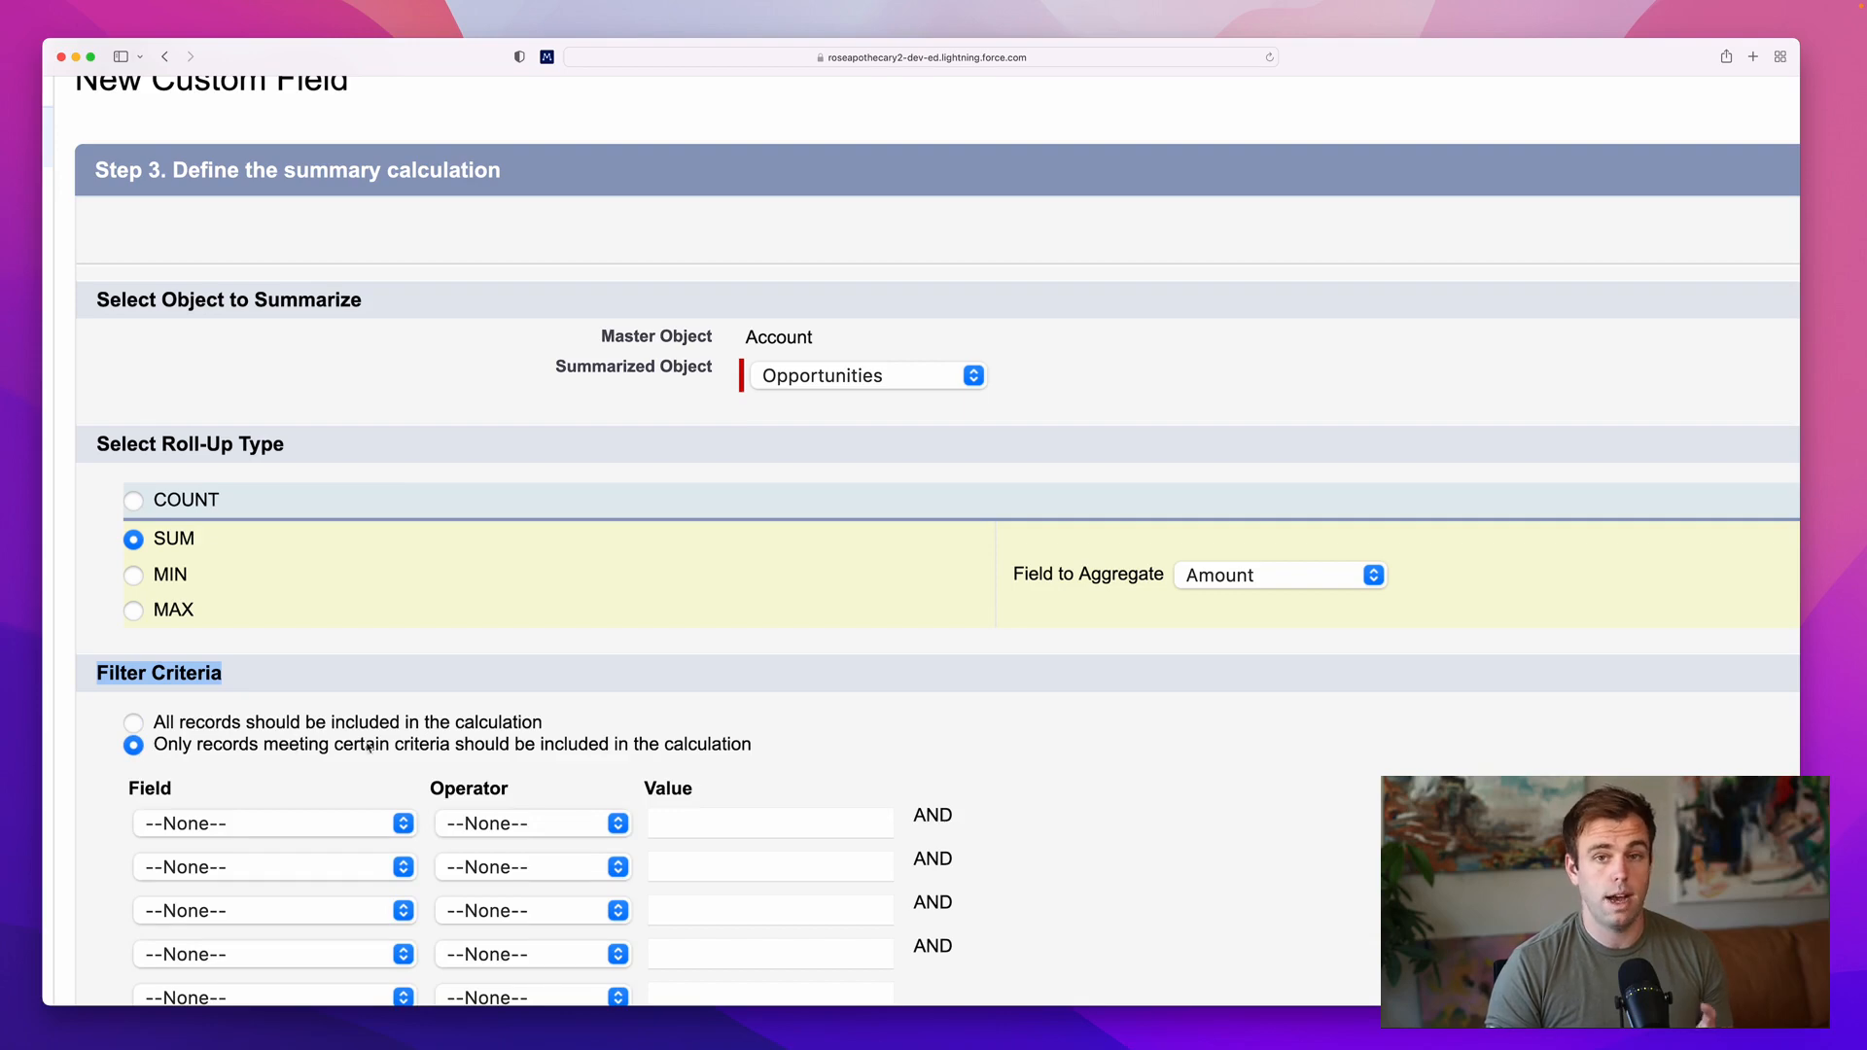
scroll(479, 745, down, 1)
scroll(479, 745, down, 1)
click(334, 731)
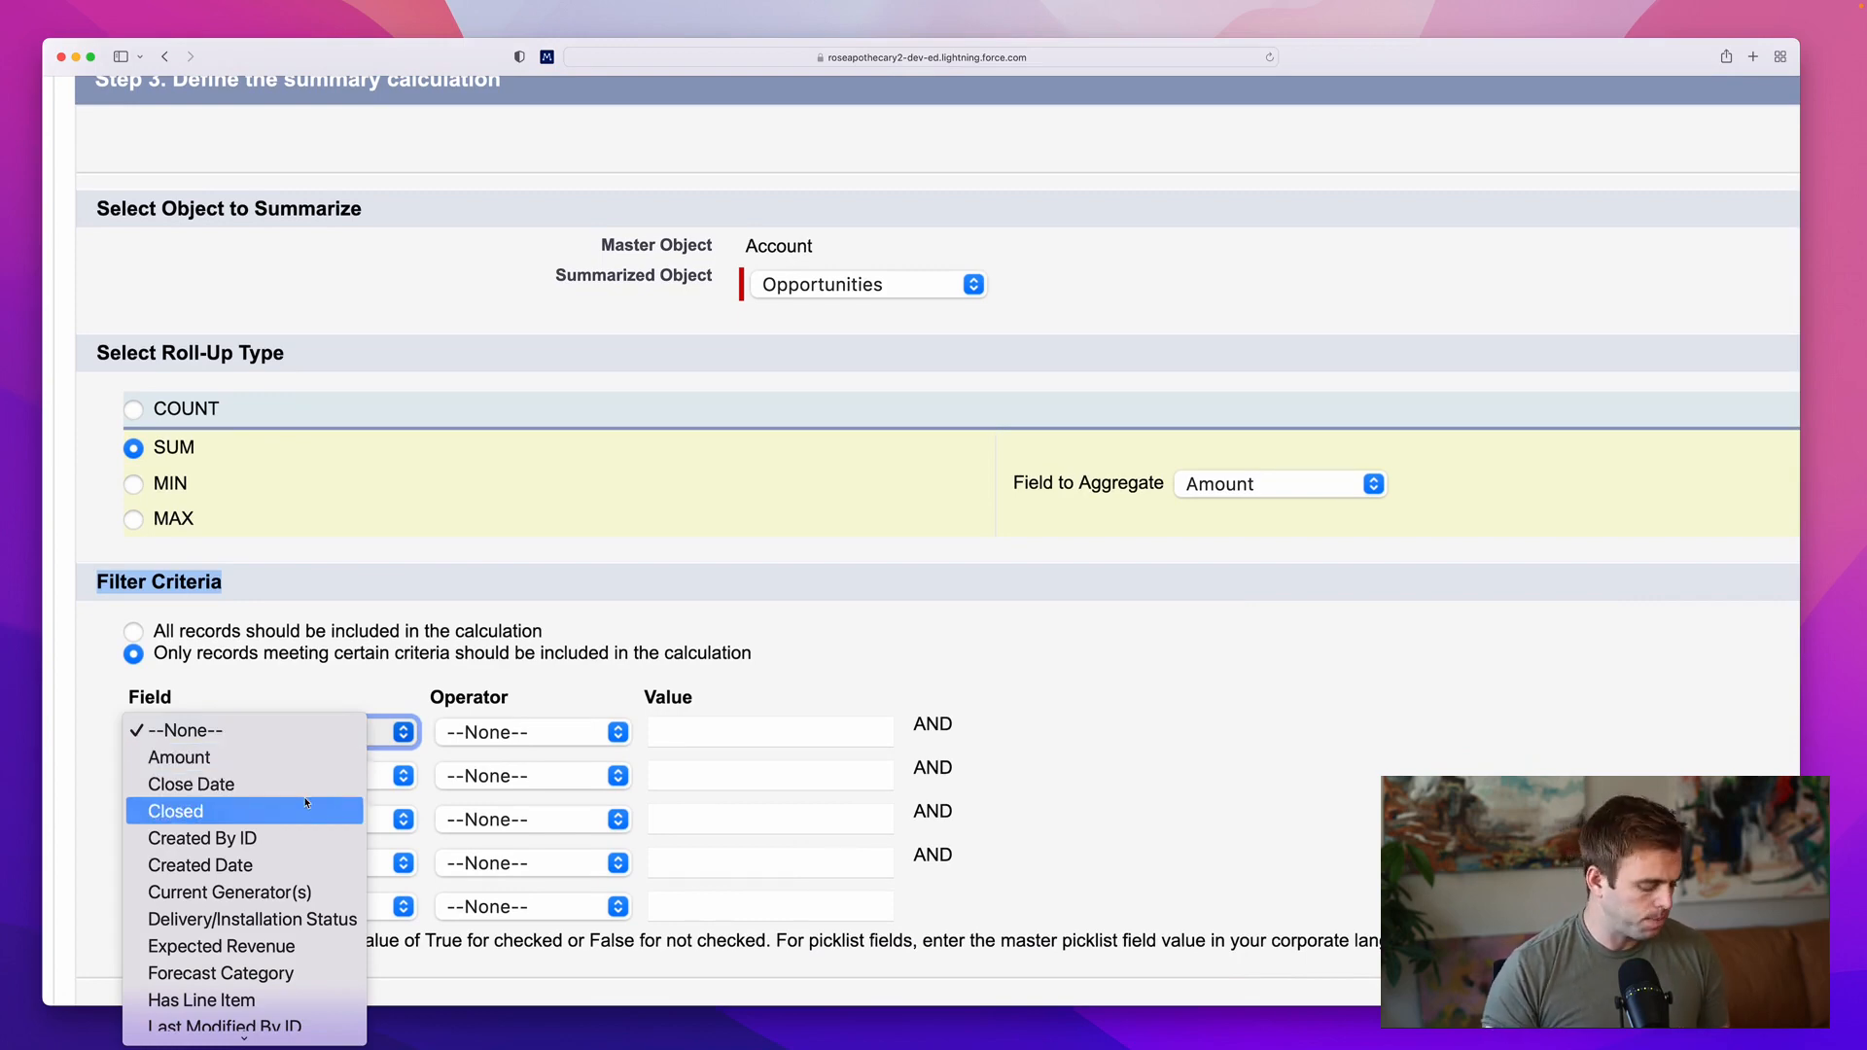
key(w)
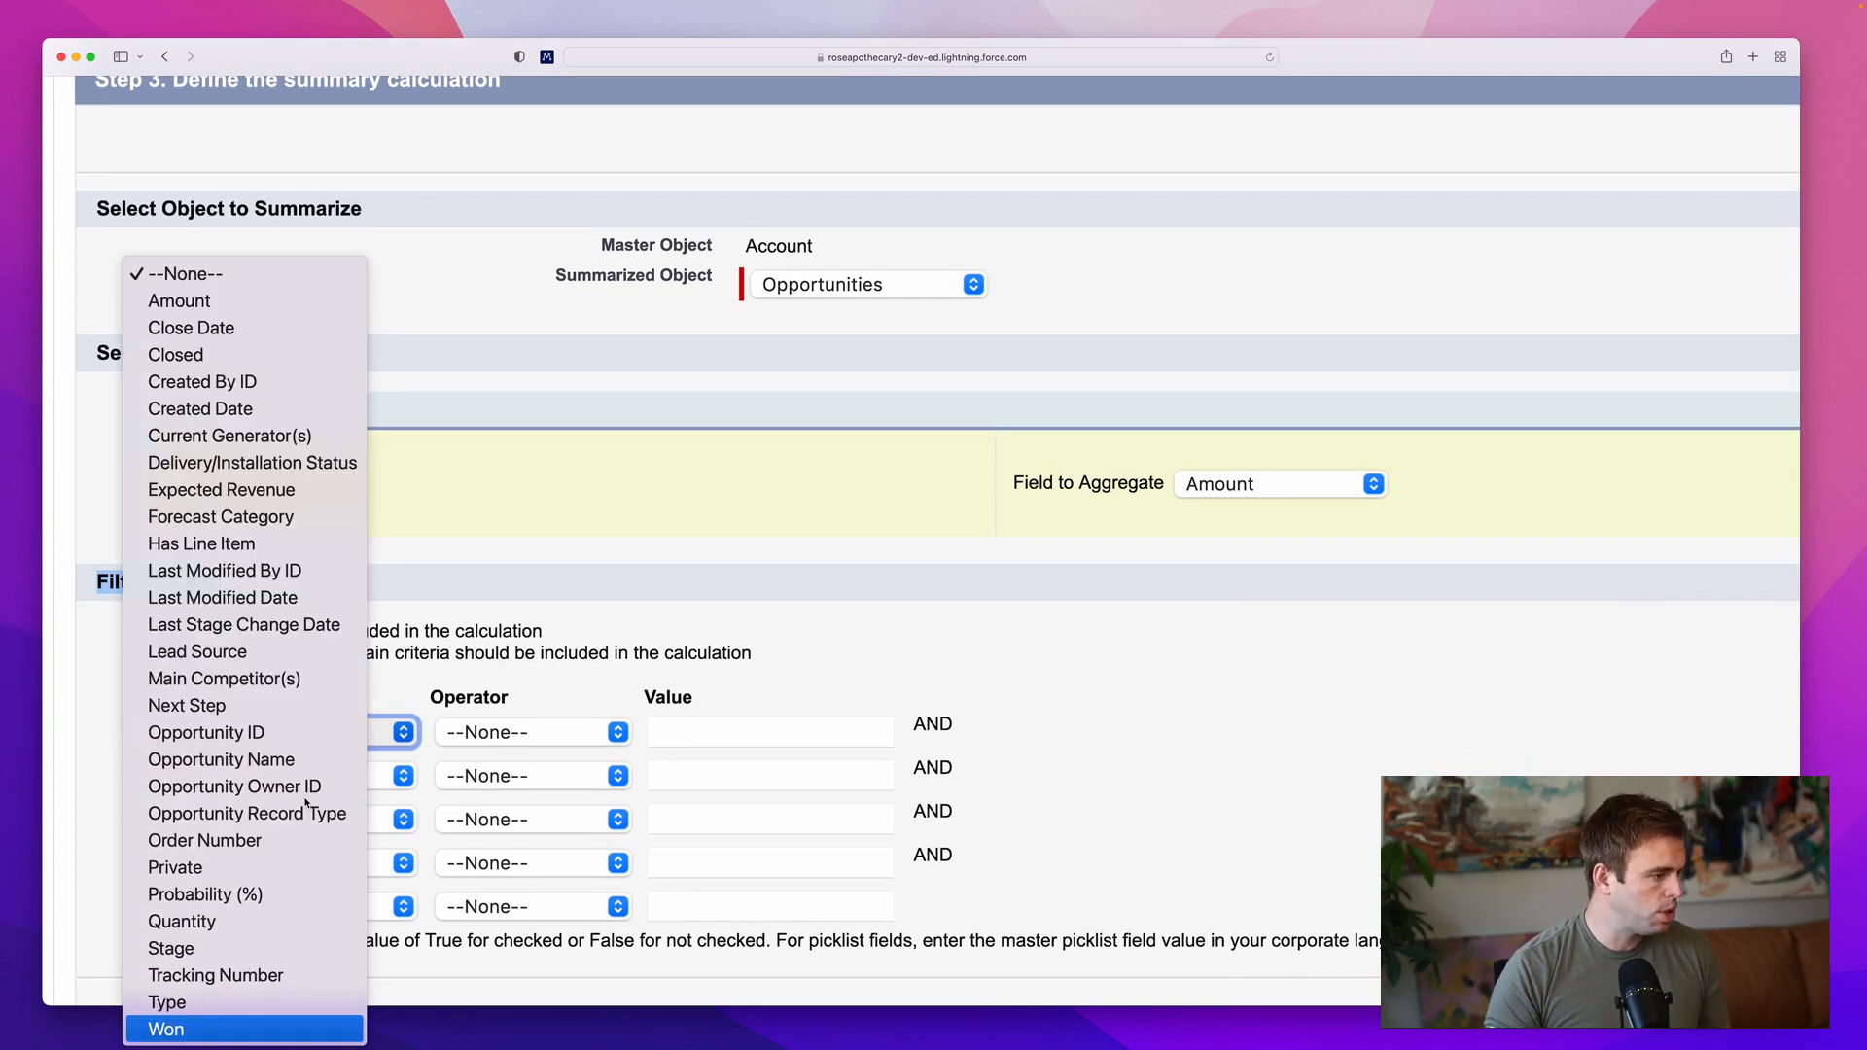
click(267, 1029)
Step: Complete the Won criterion with the operator equals and the looked-up value True
click(571, 731)
click(570, 736)
click(492, 729)
click(492, 756)
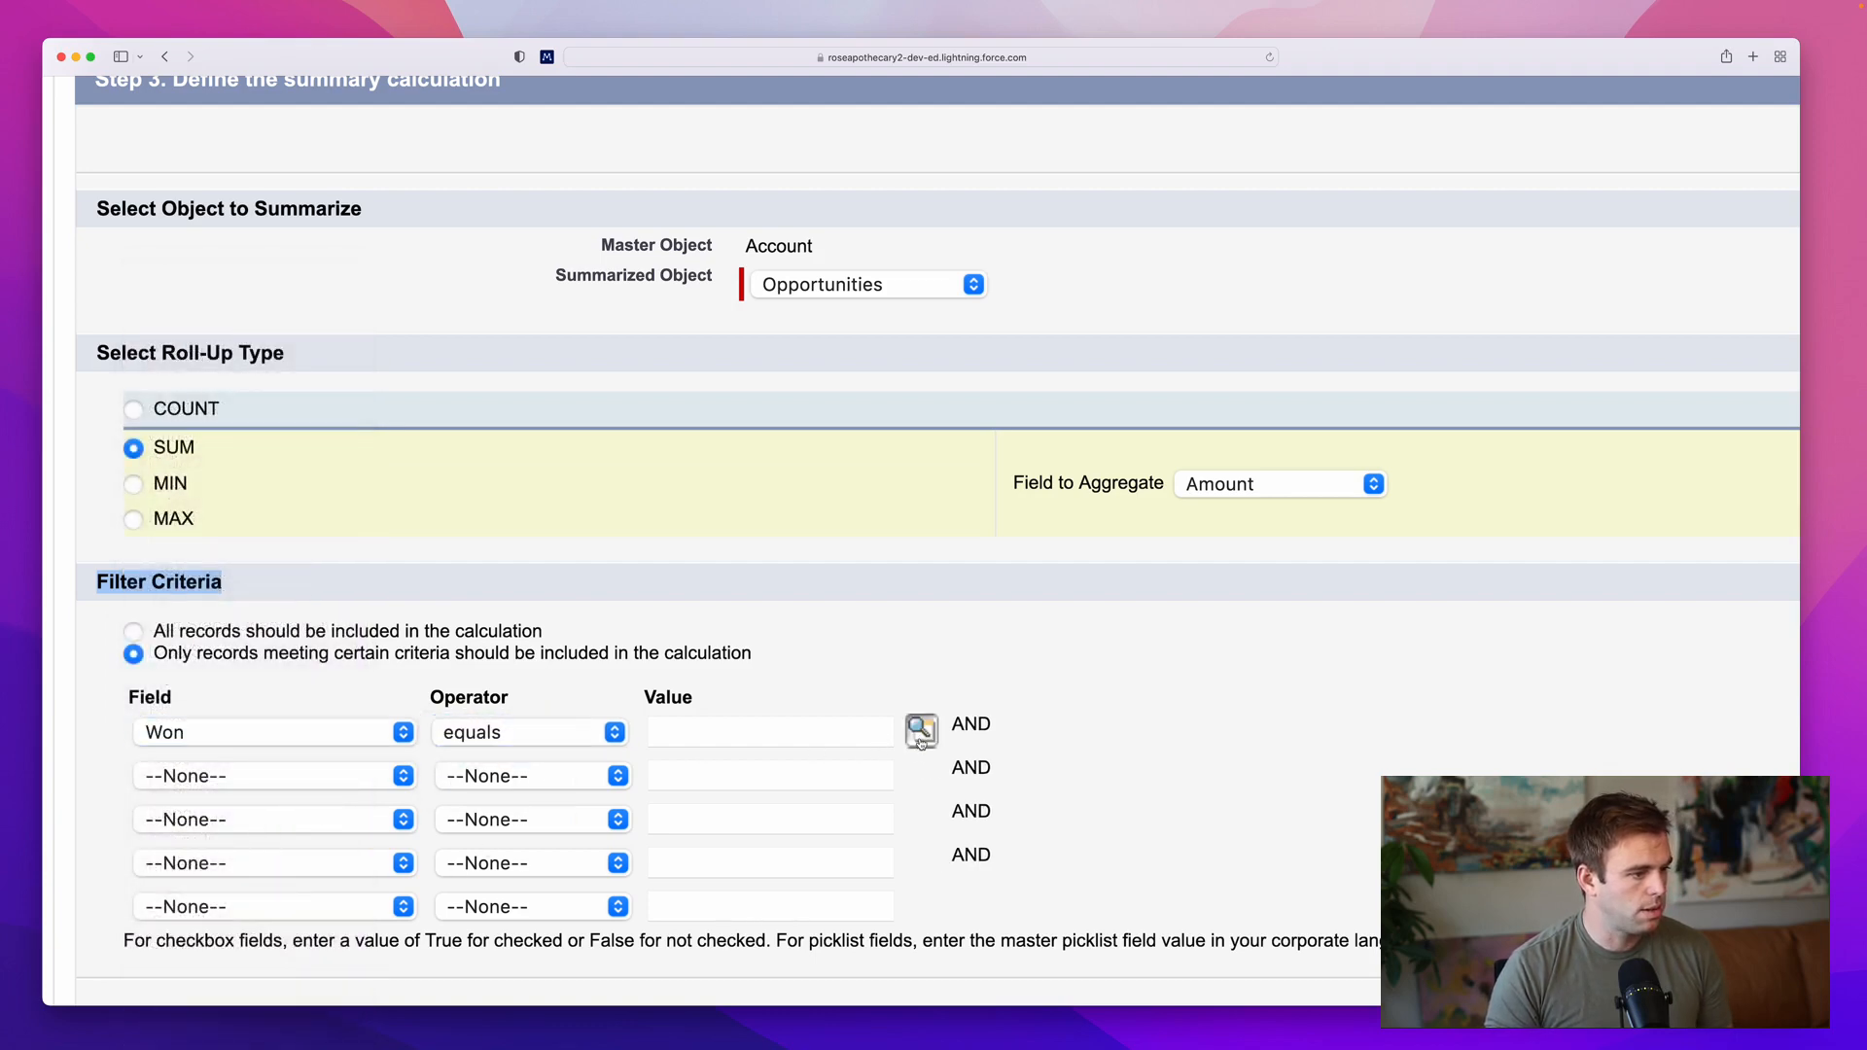
click(921, 728)
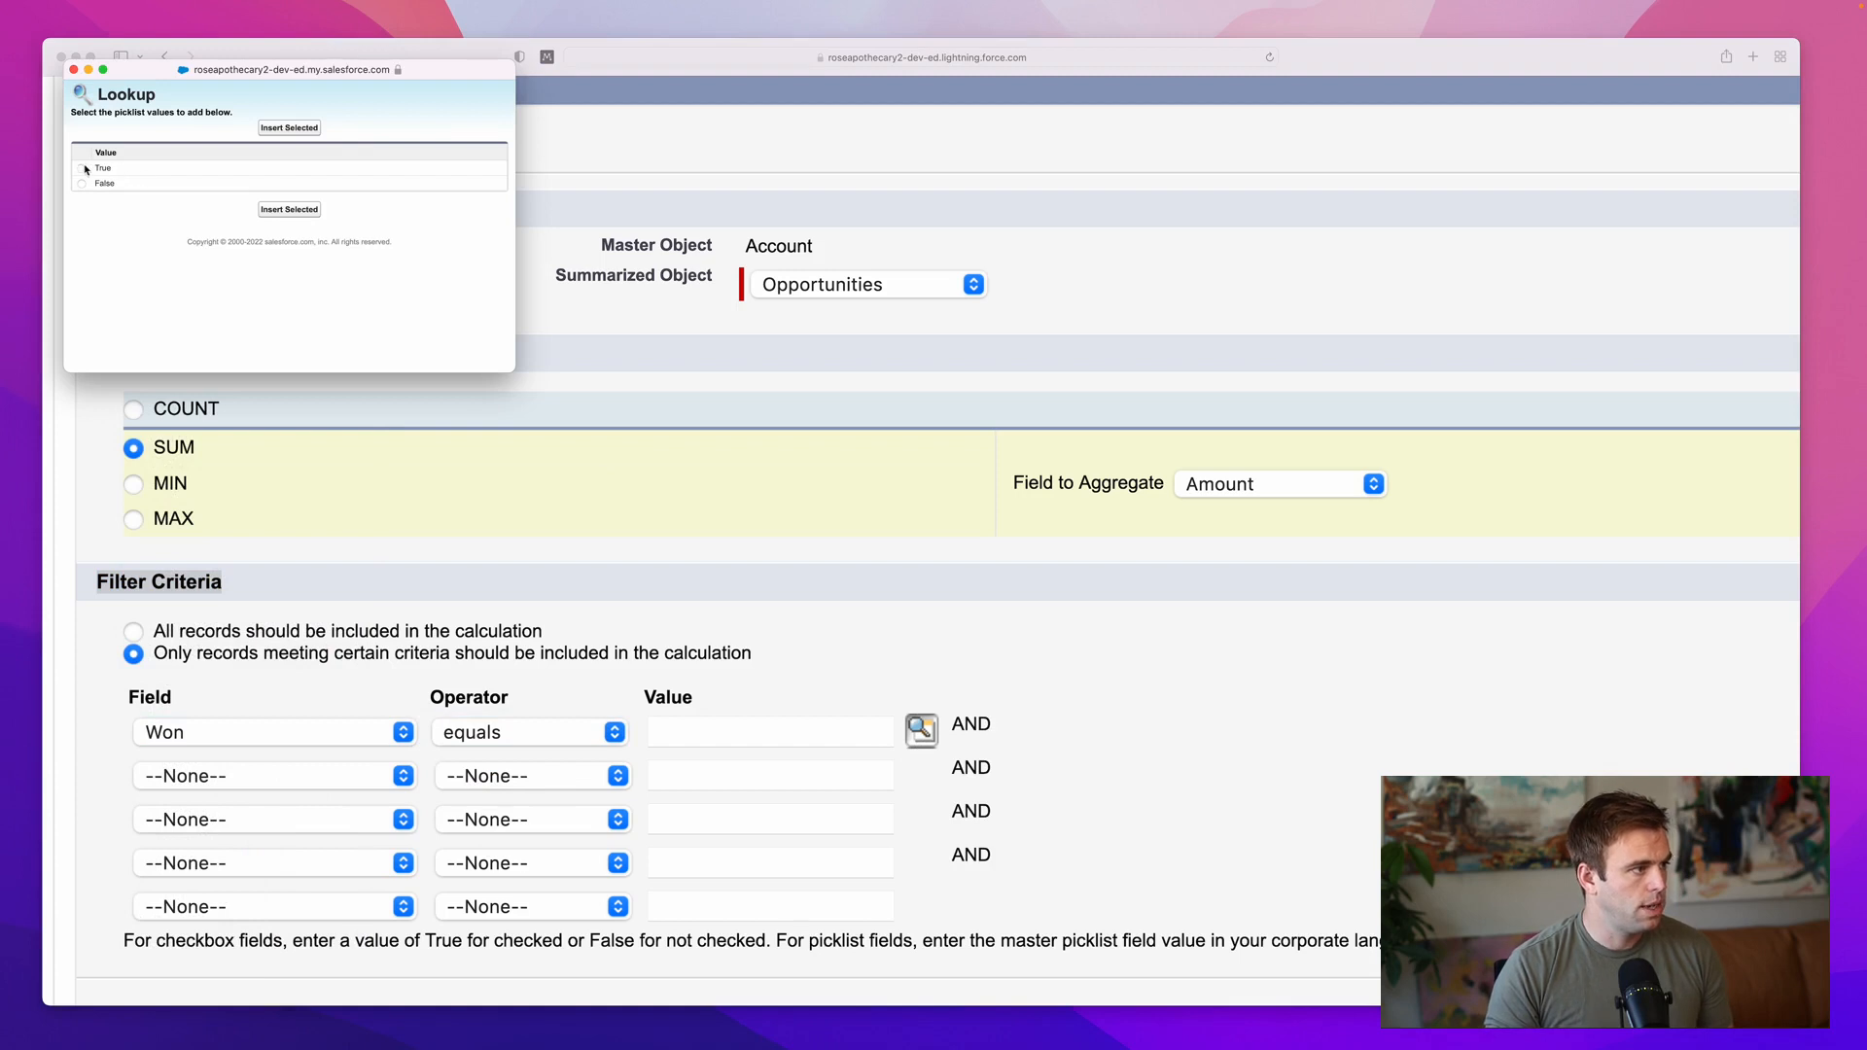
click(294, 130)
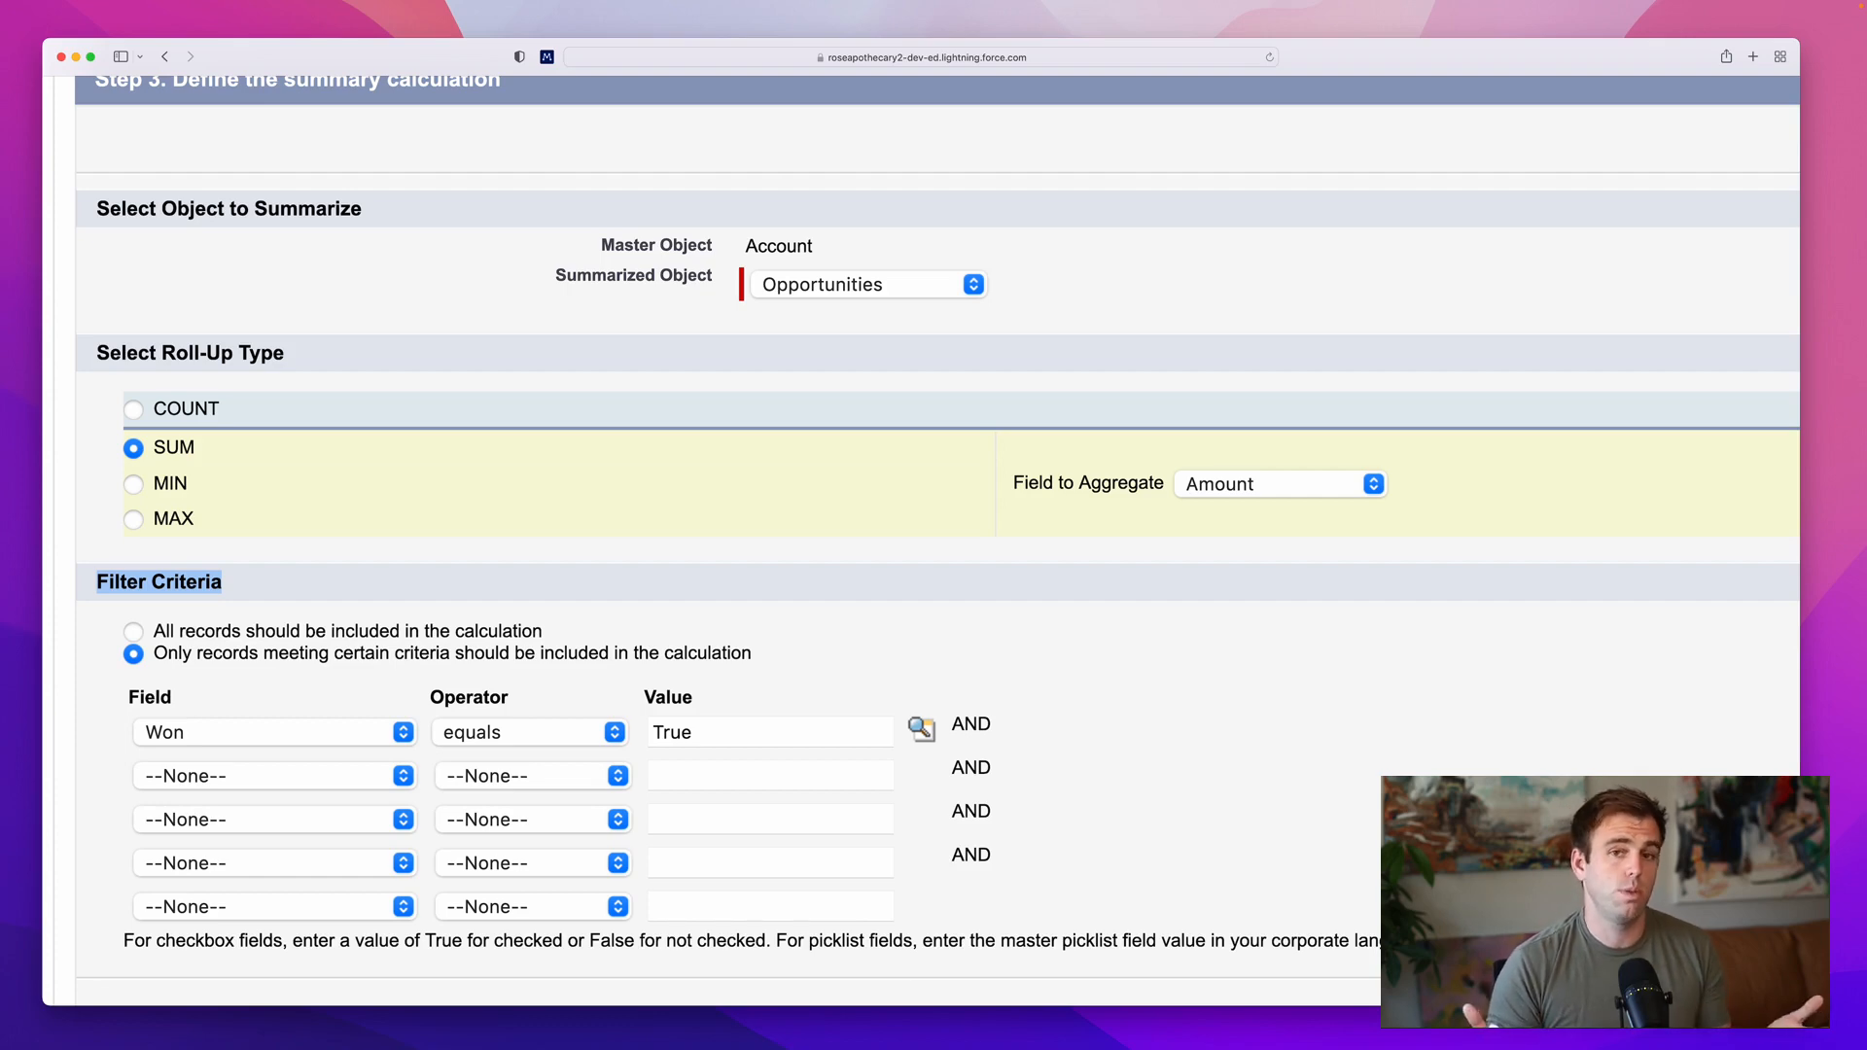
Step: Continue through the remaining custom field steps and save the Total Sales roll-up field on all account page layouts
scroll(962, 583, down, 5)
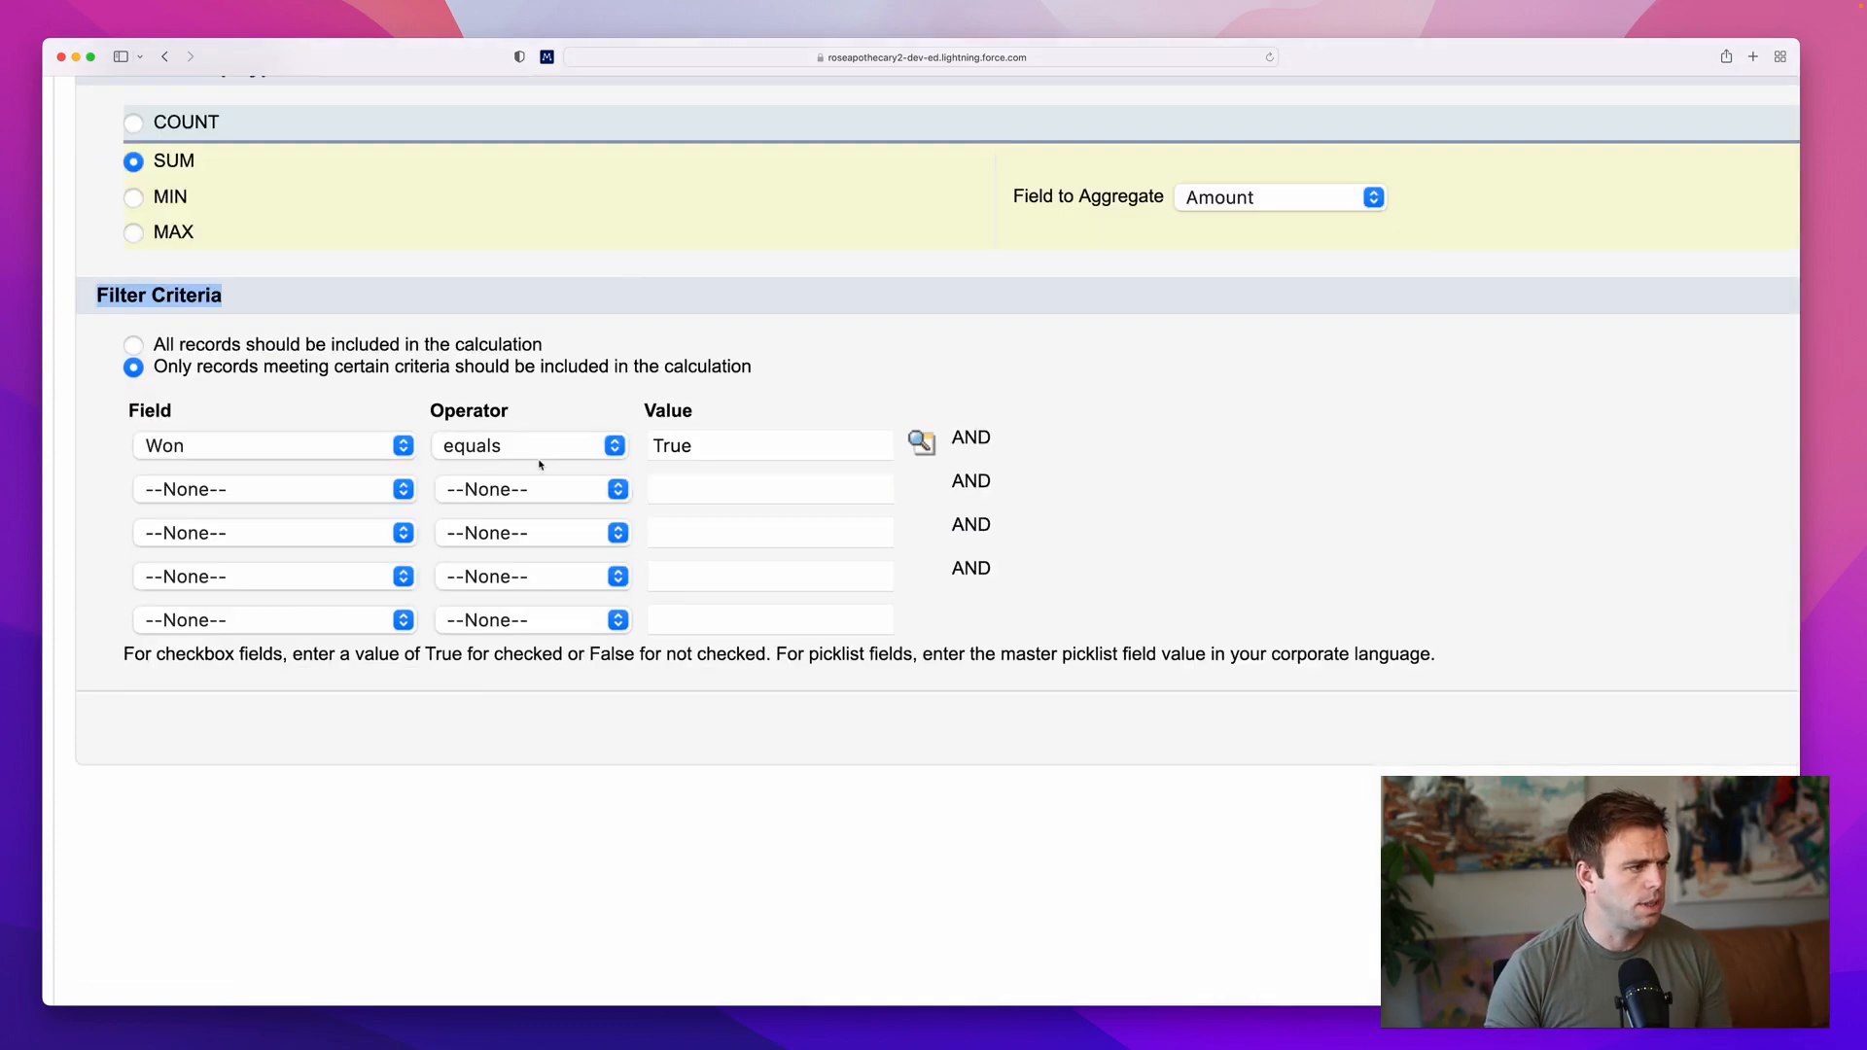
scroll(466, 389, up, 3)
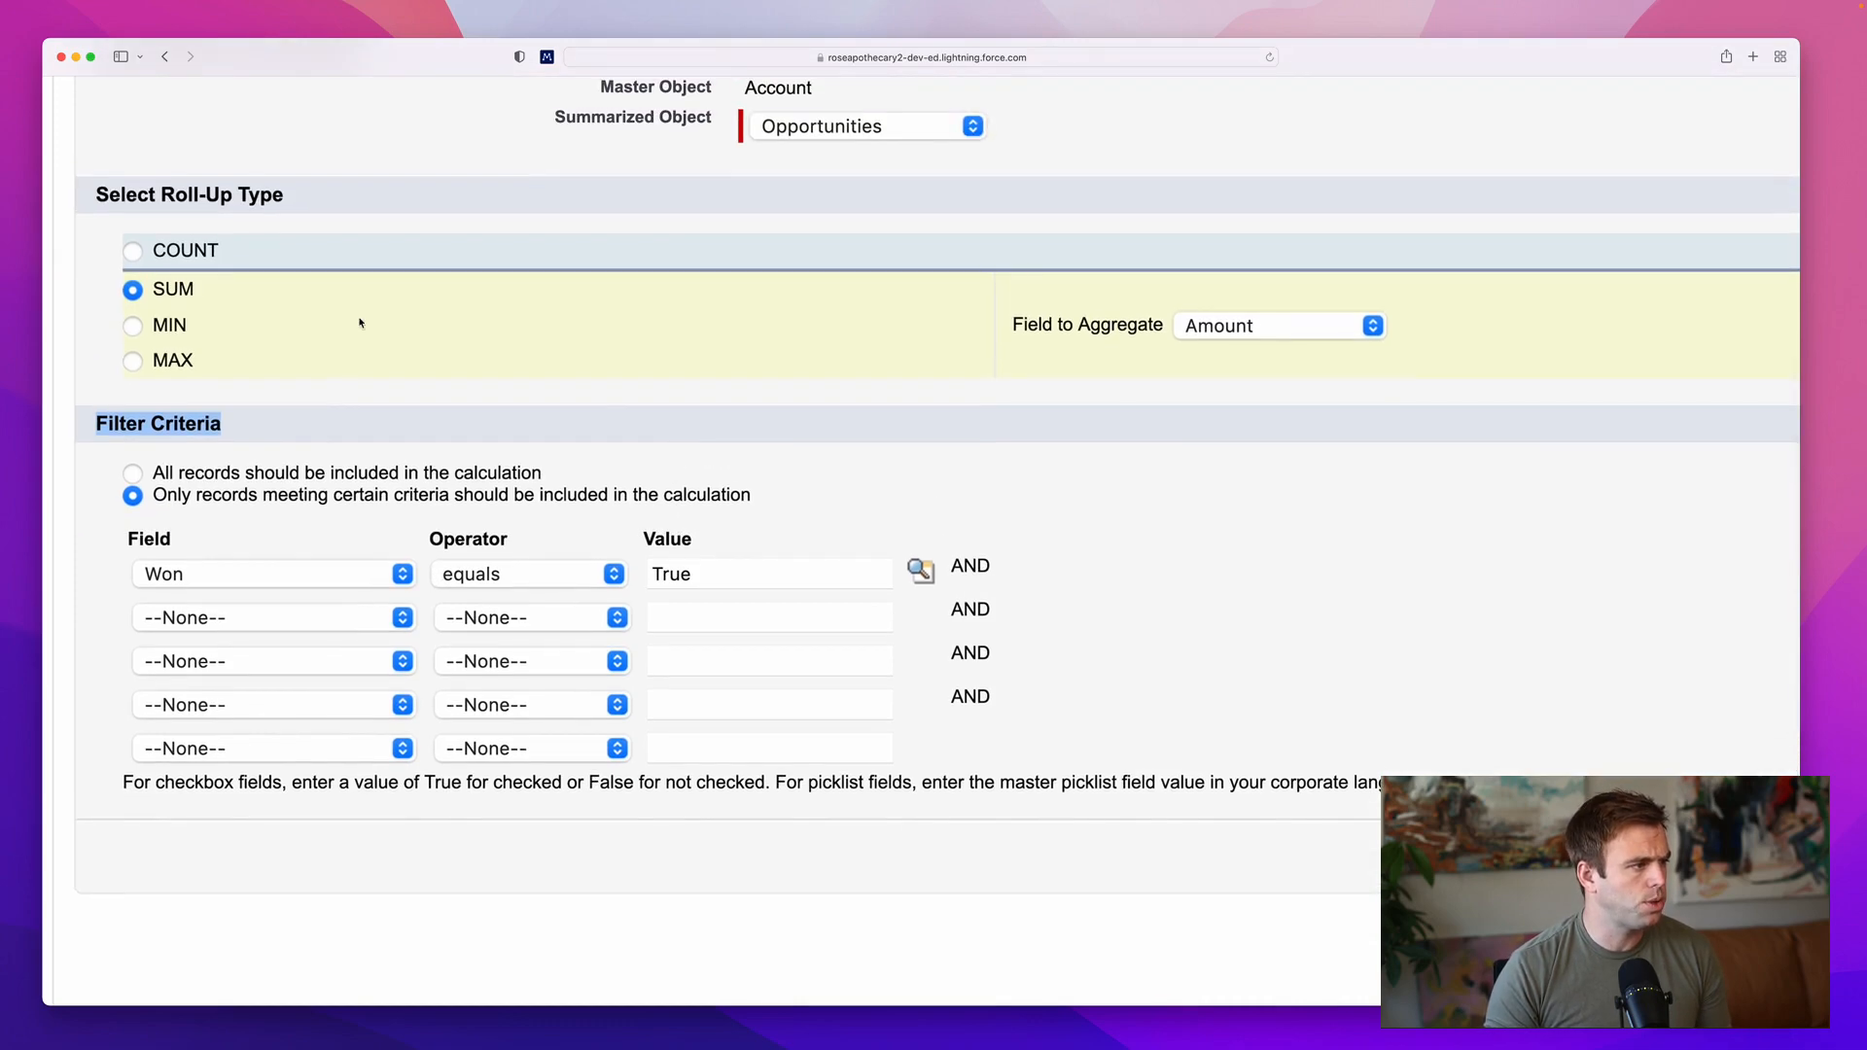
scroll(1205, 634, down, 10)
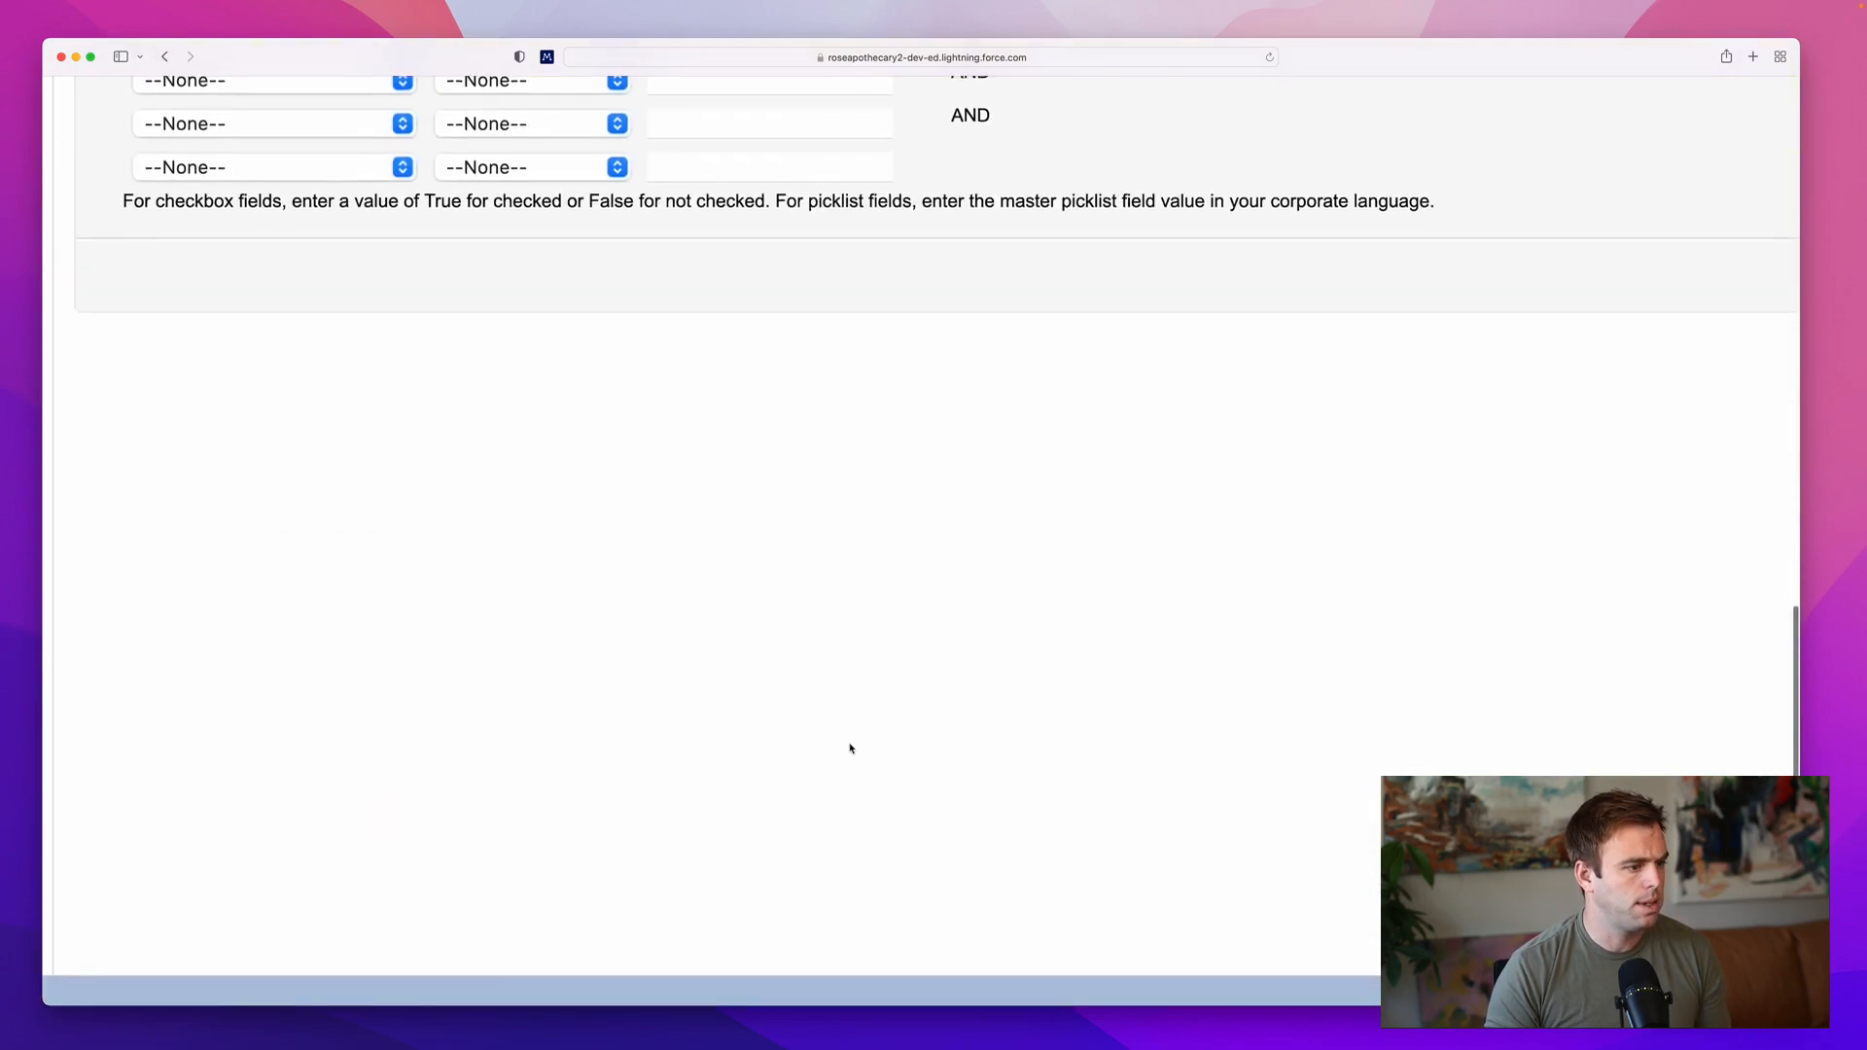
scroll(842, 749, up, 10)
scroll(841, 743, down, 5)
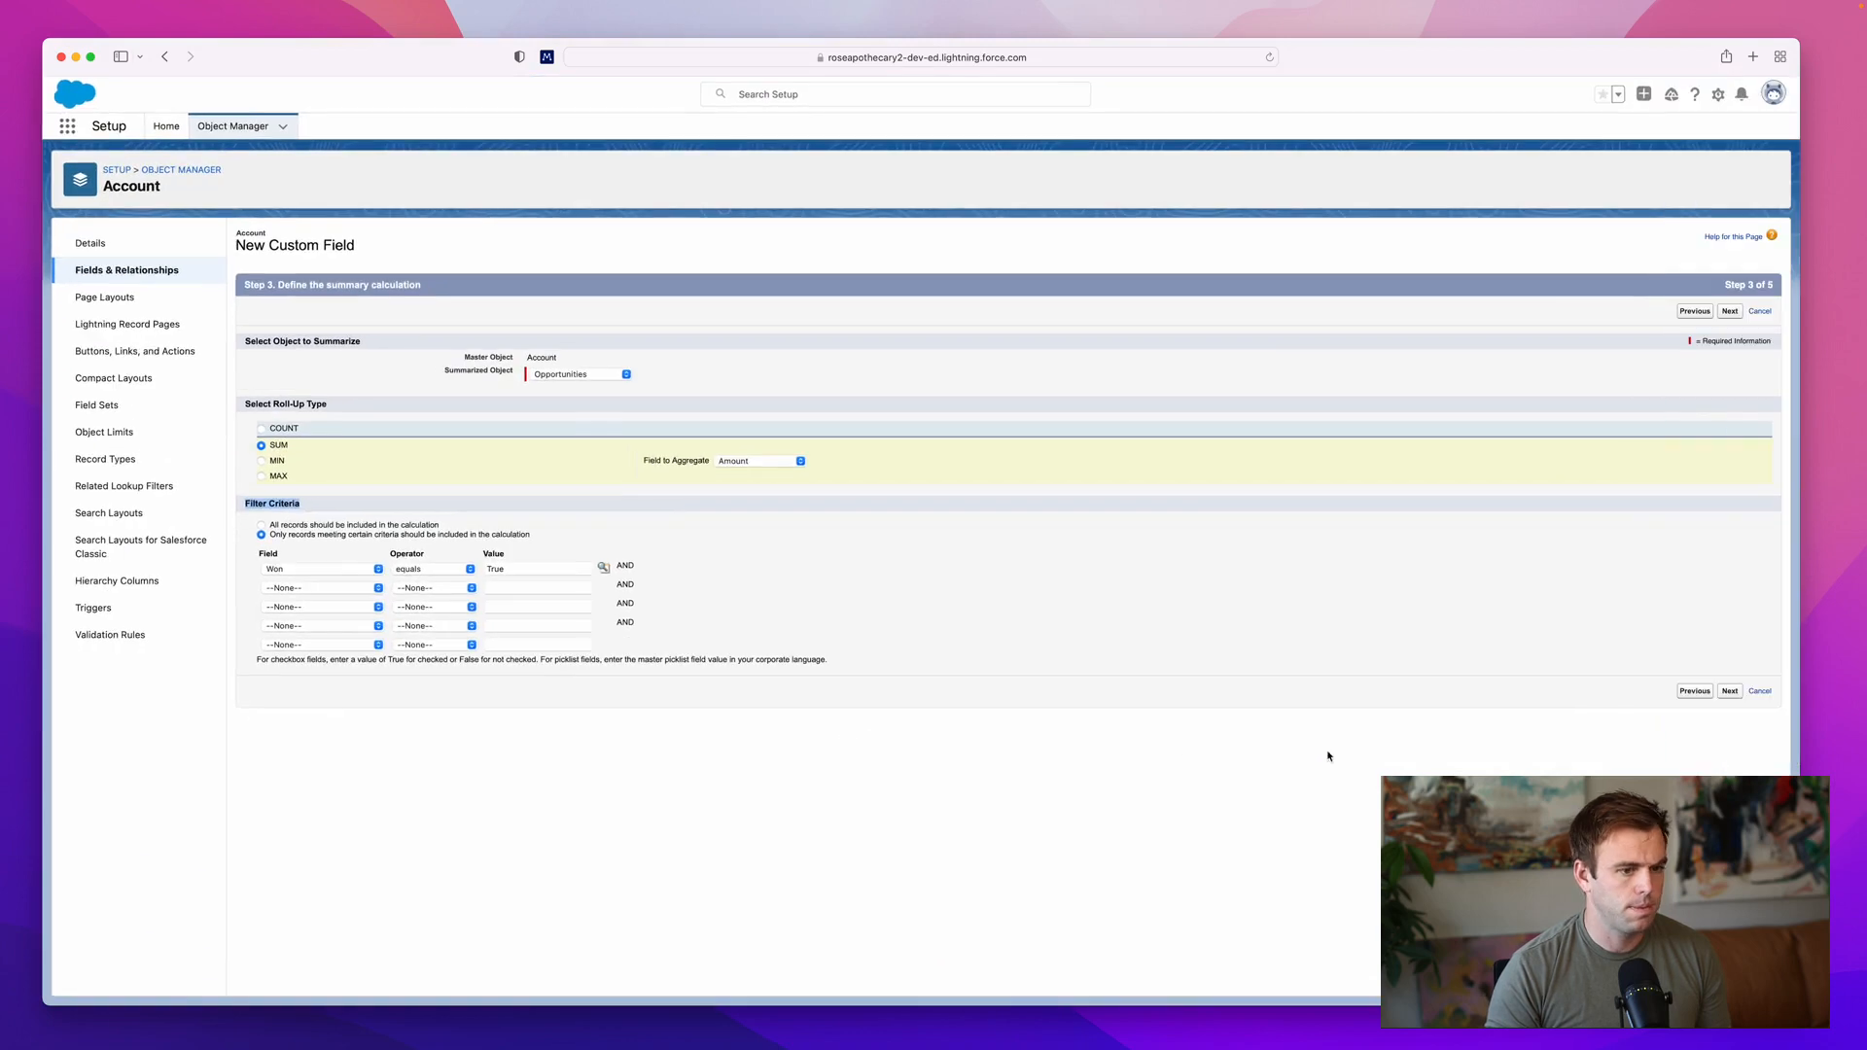
click(1729, 692)
click(1727, 313)
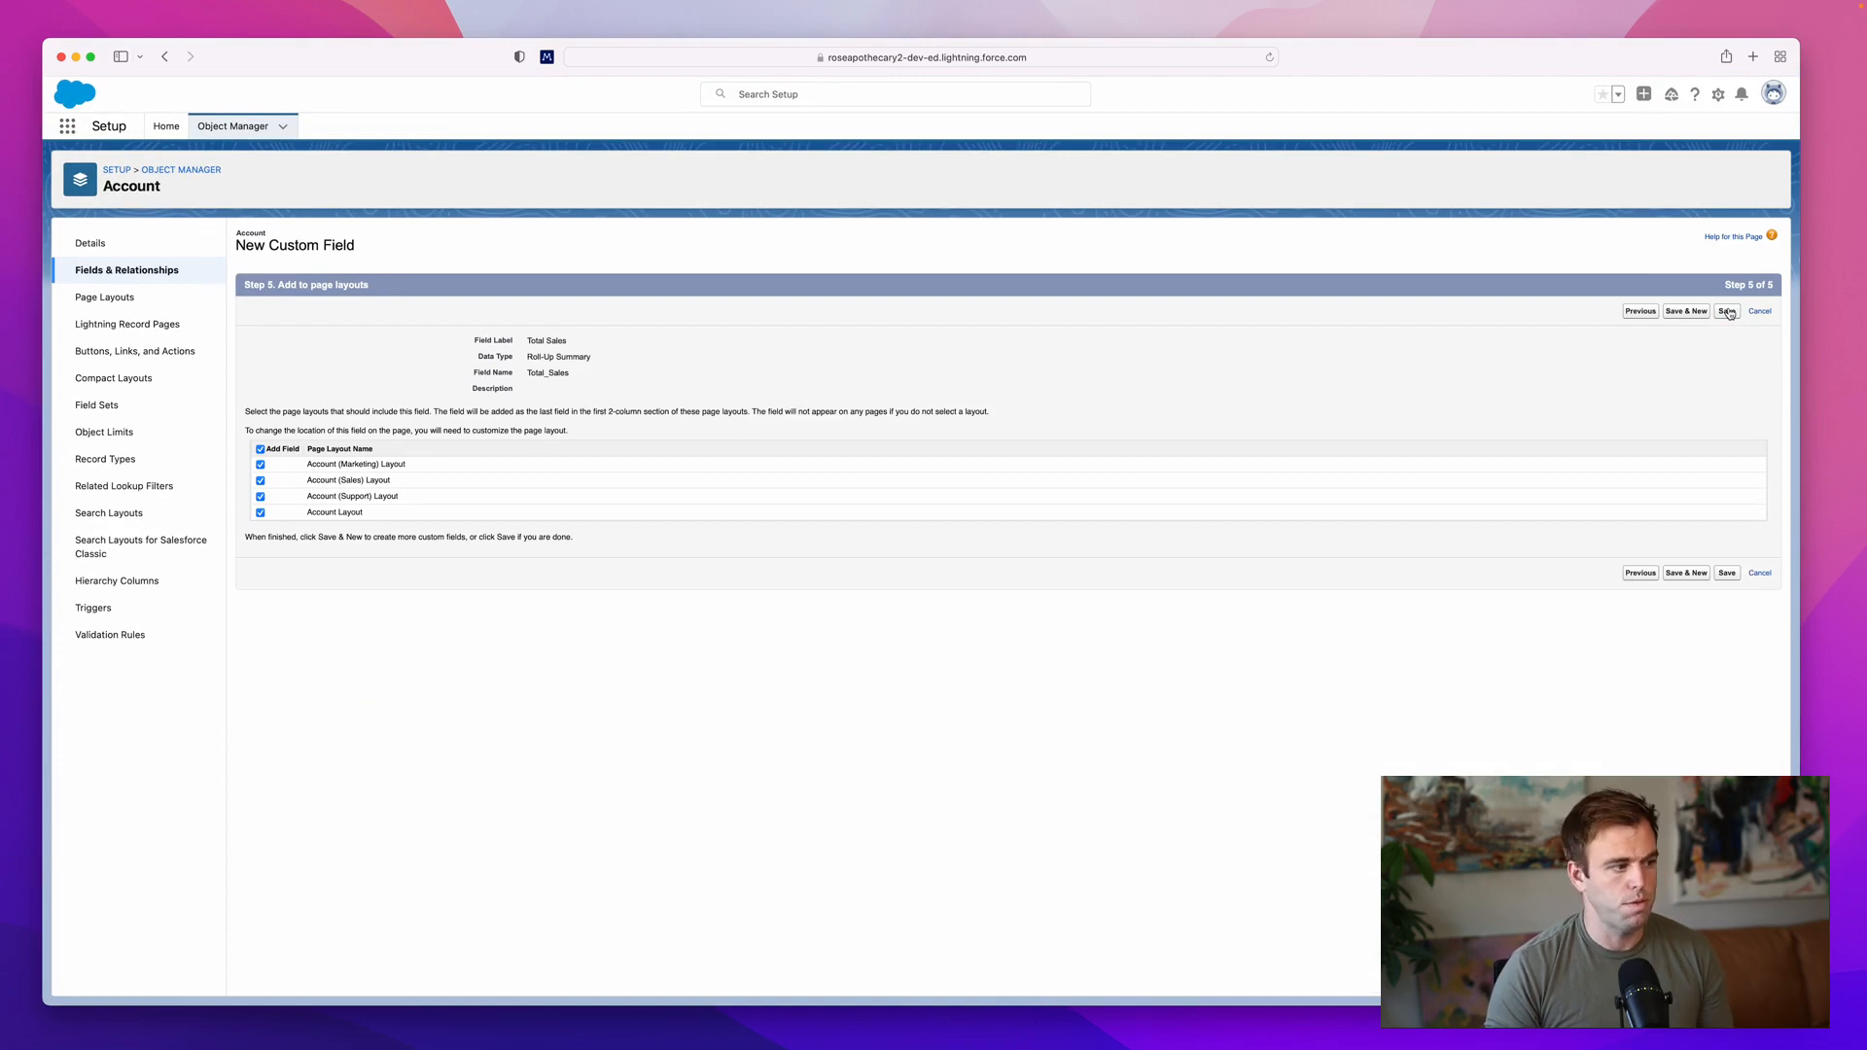
click(1727, 312)
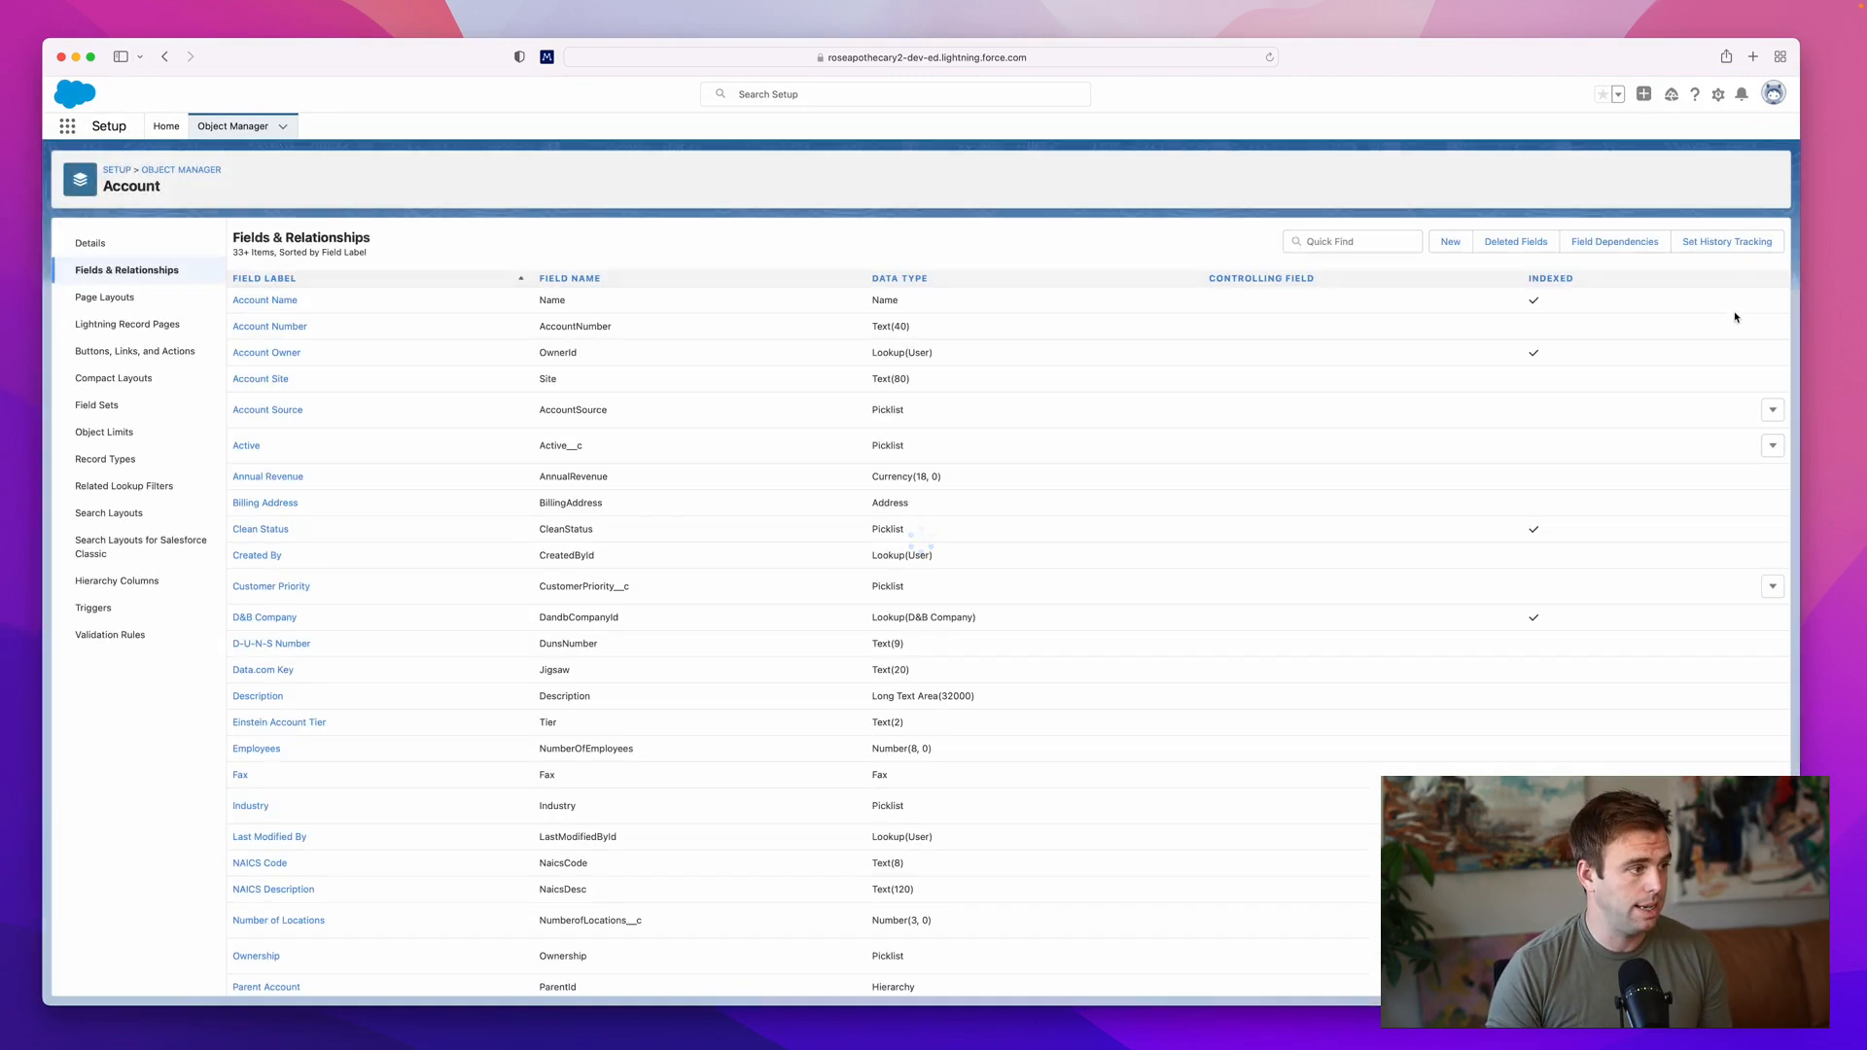
Step: Find and open the Opportunities list from the app launcher
click(65, 129)
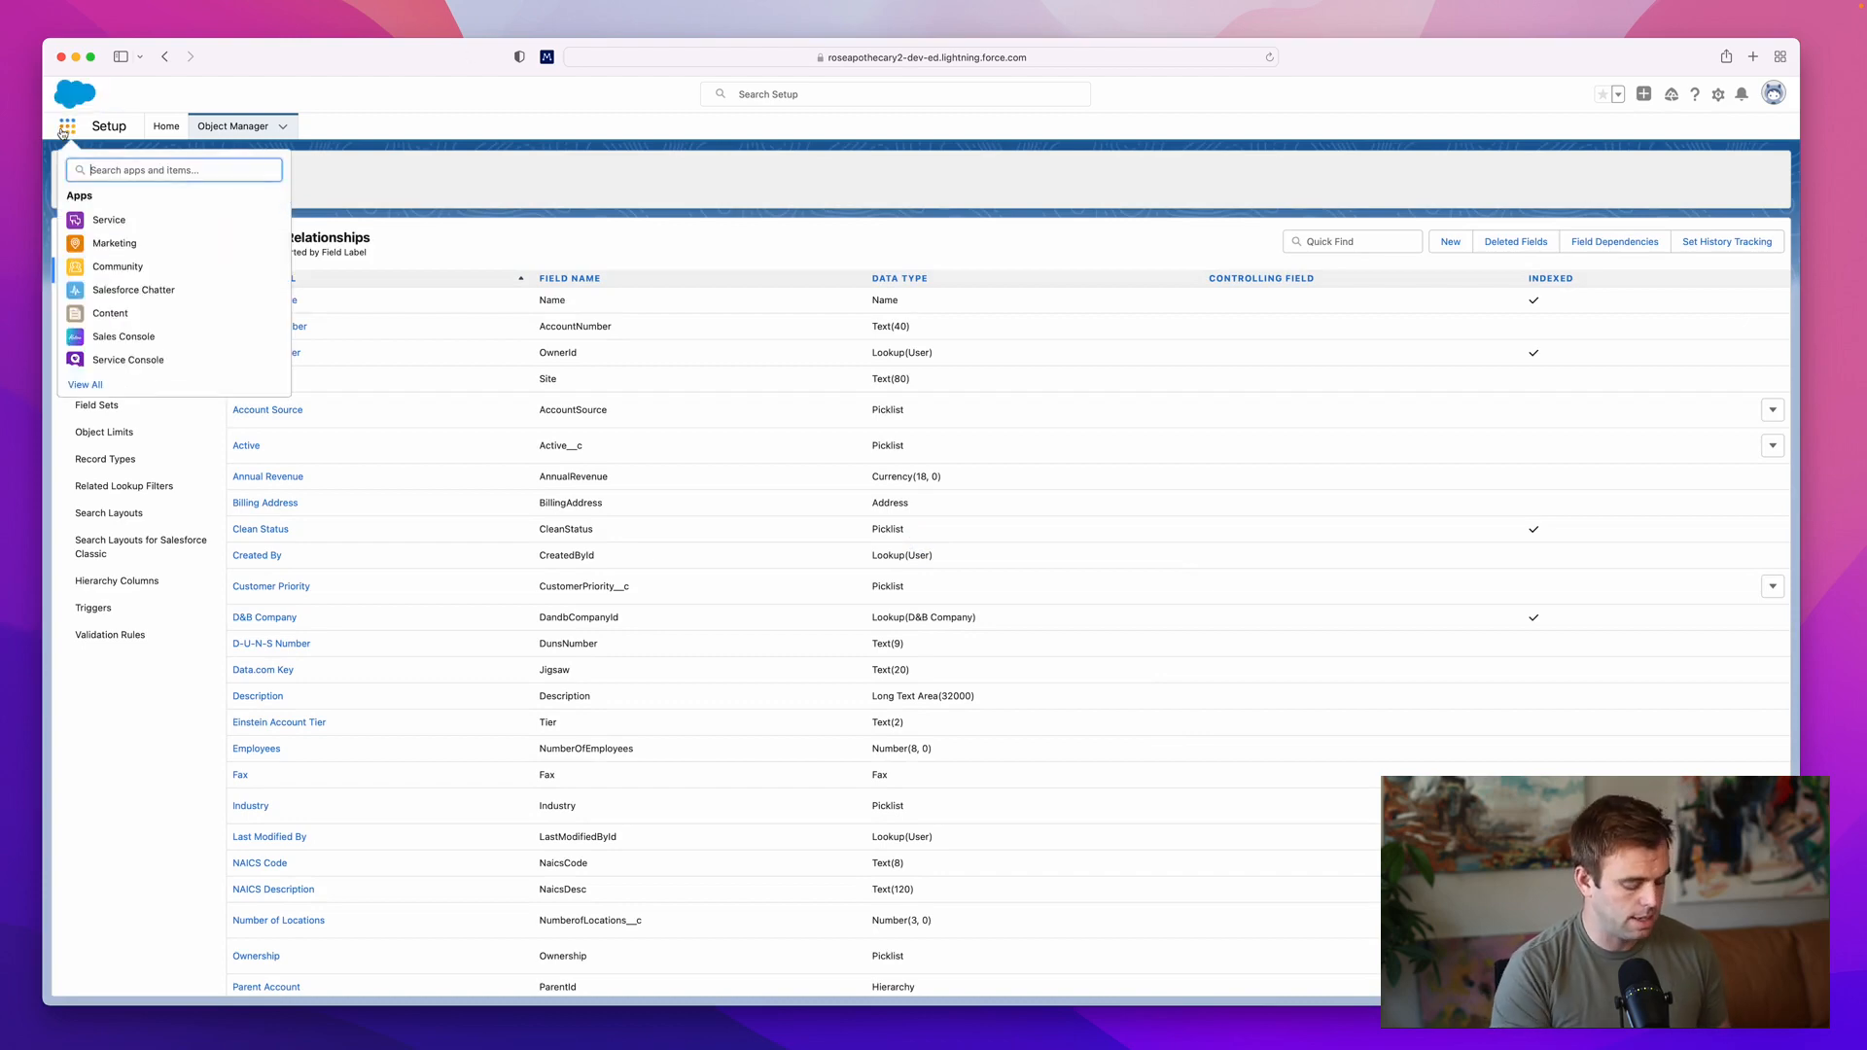
text(opp)
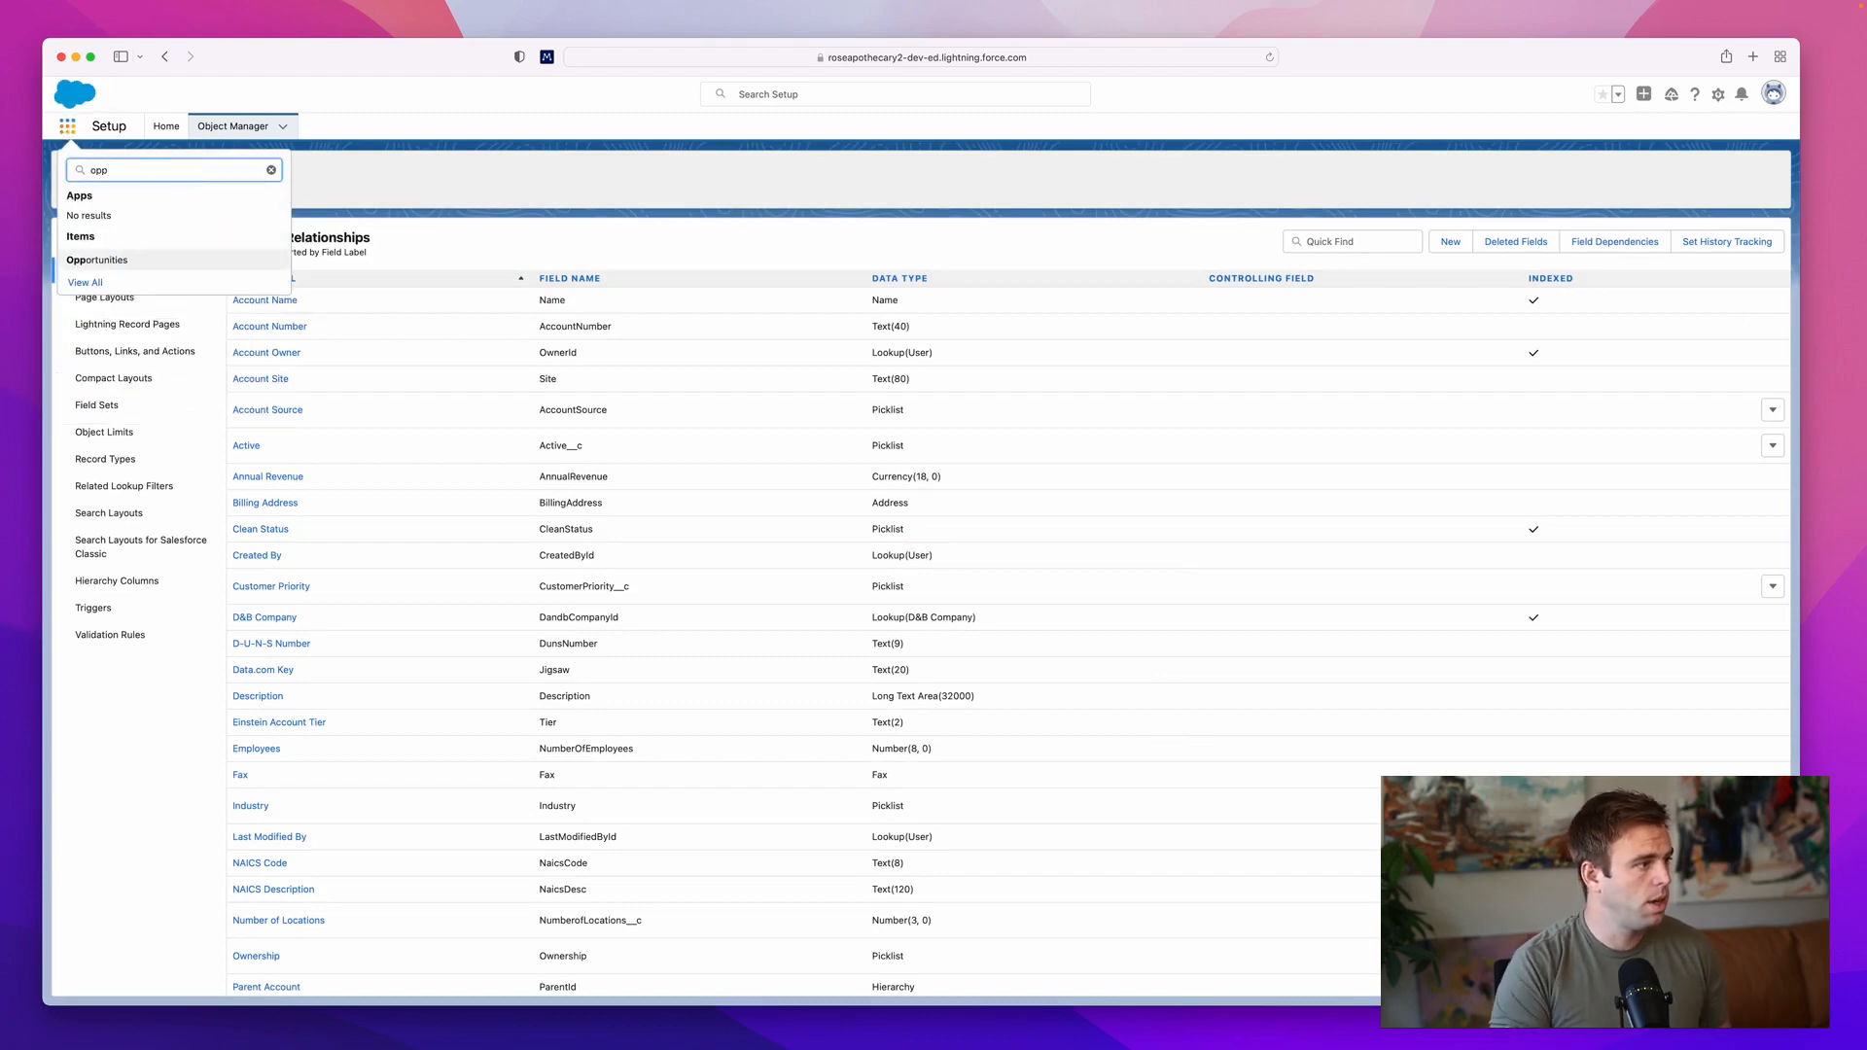
click(140, 262)
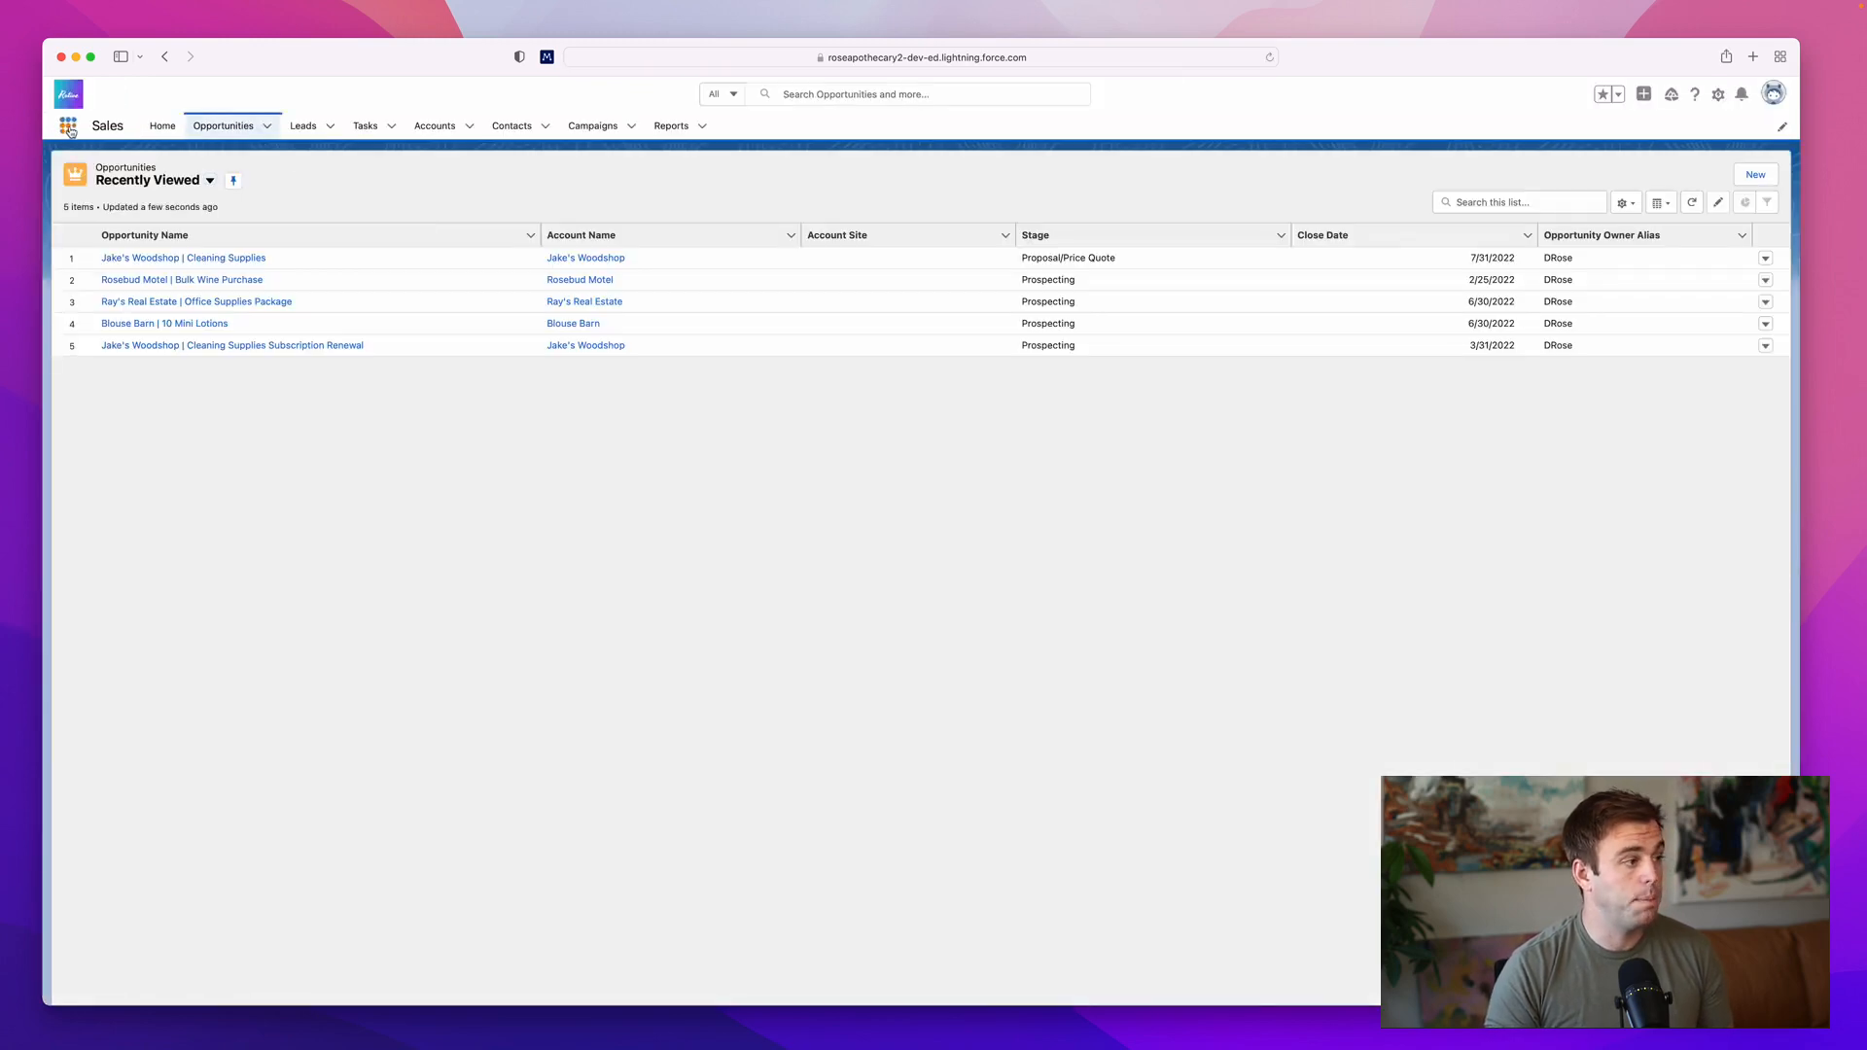
Step: Open the Alexis Rose Communications account from the Accounts list and inspect its Total Sales field
click(70, 131)
text(account)
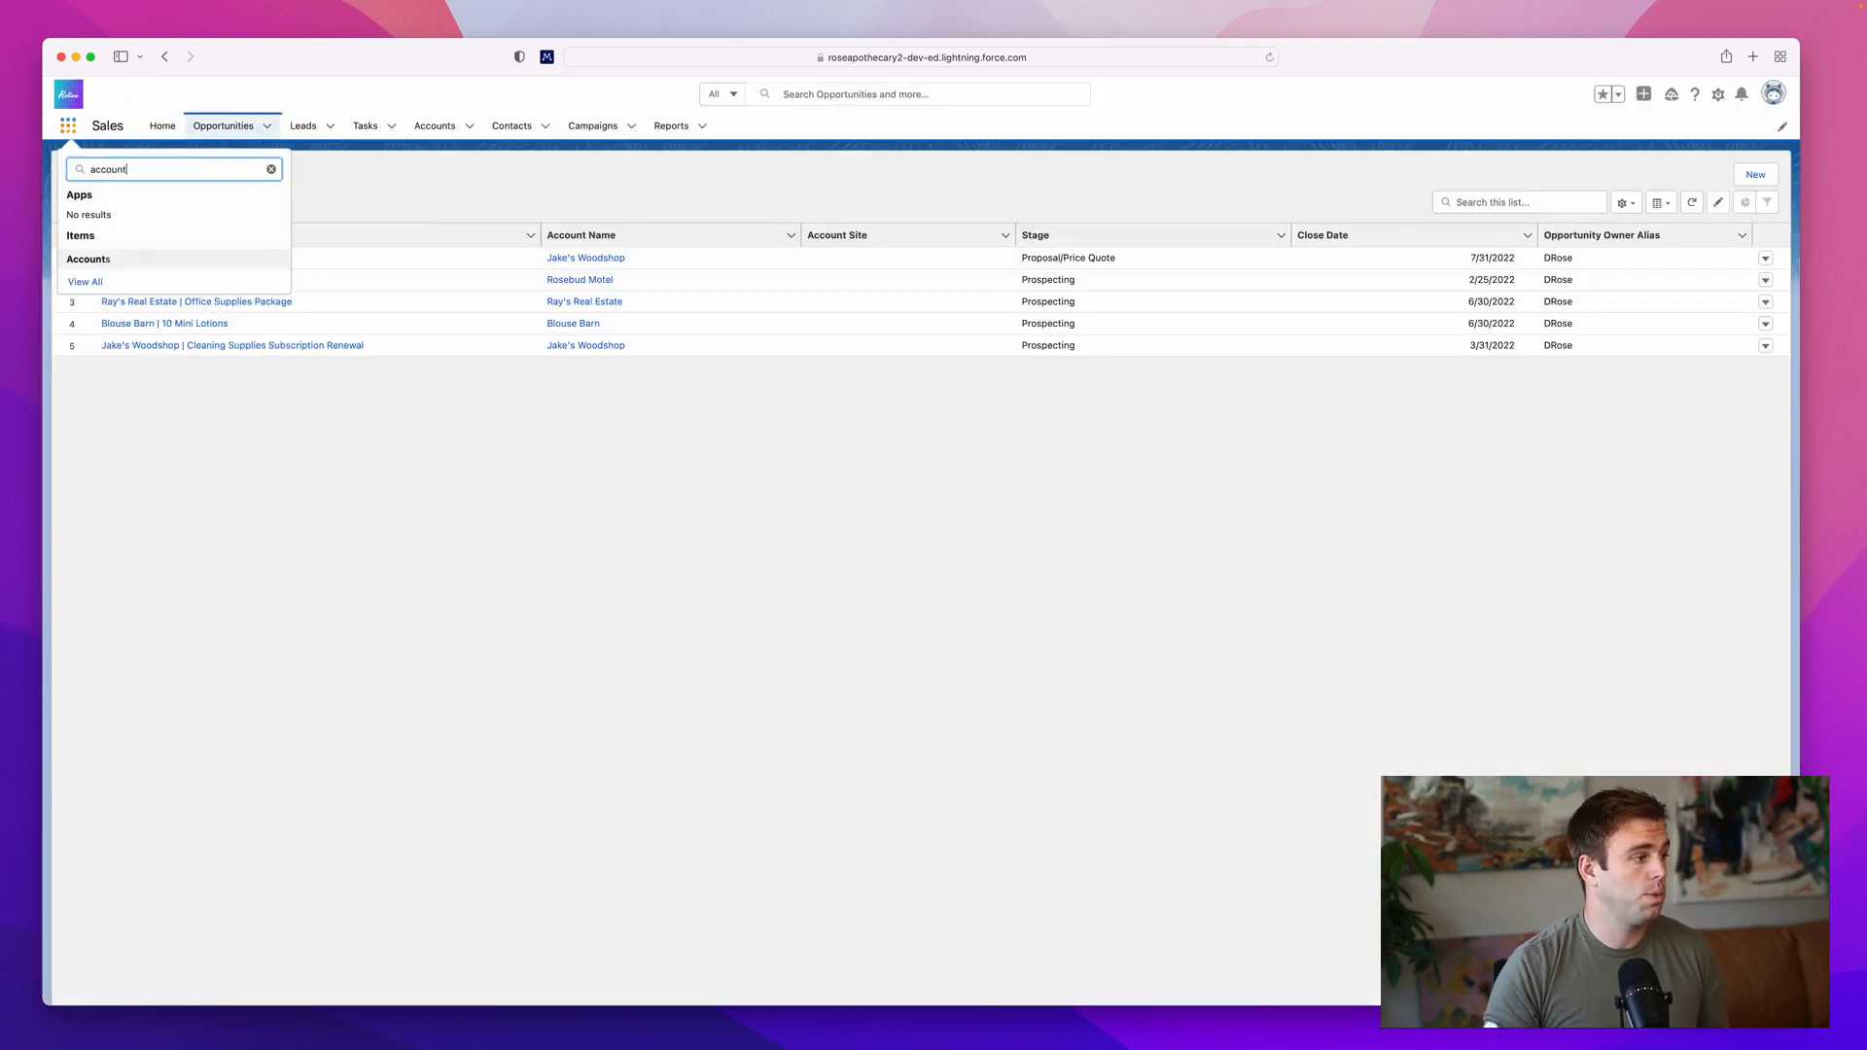
click(98, 261)
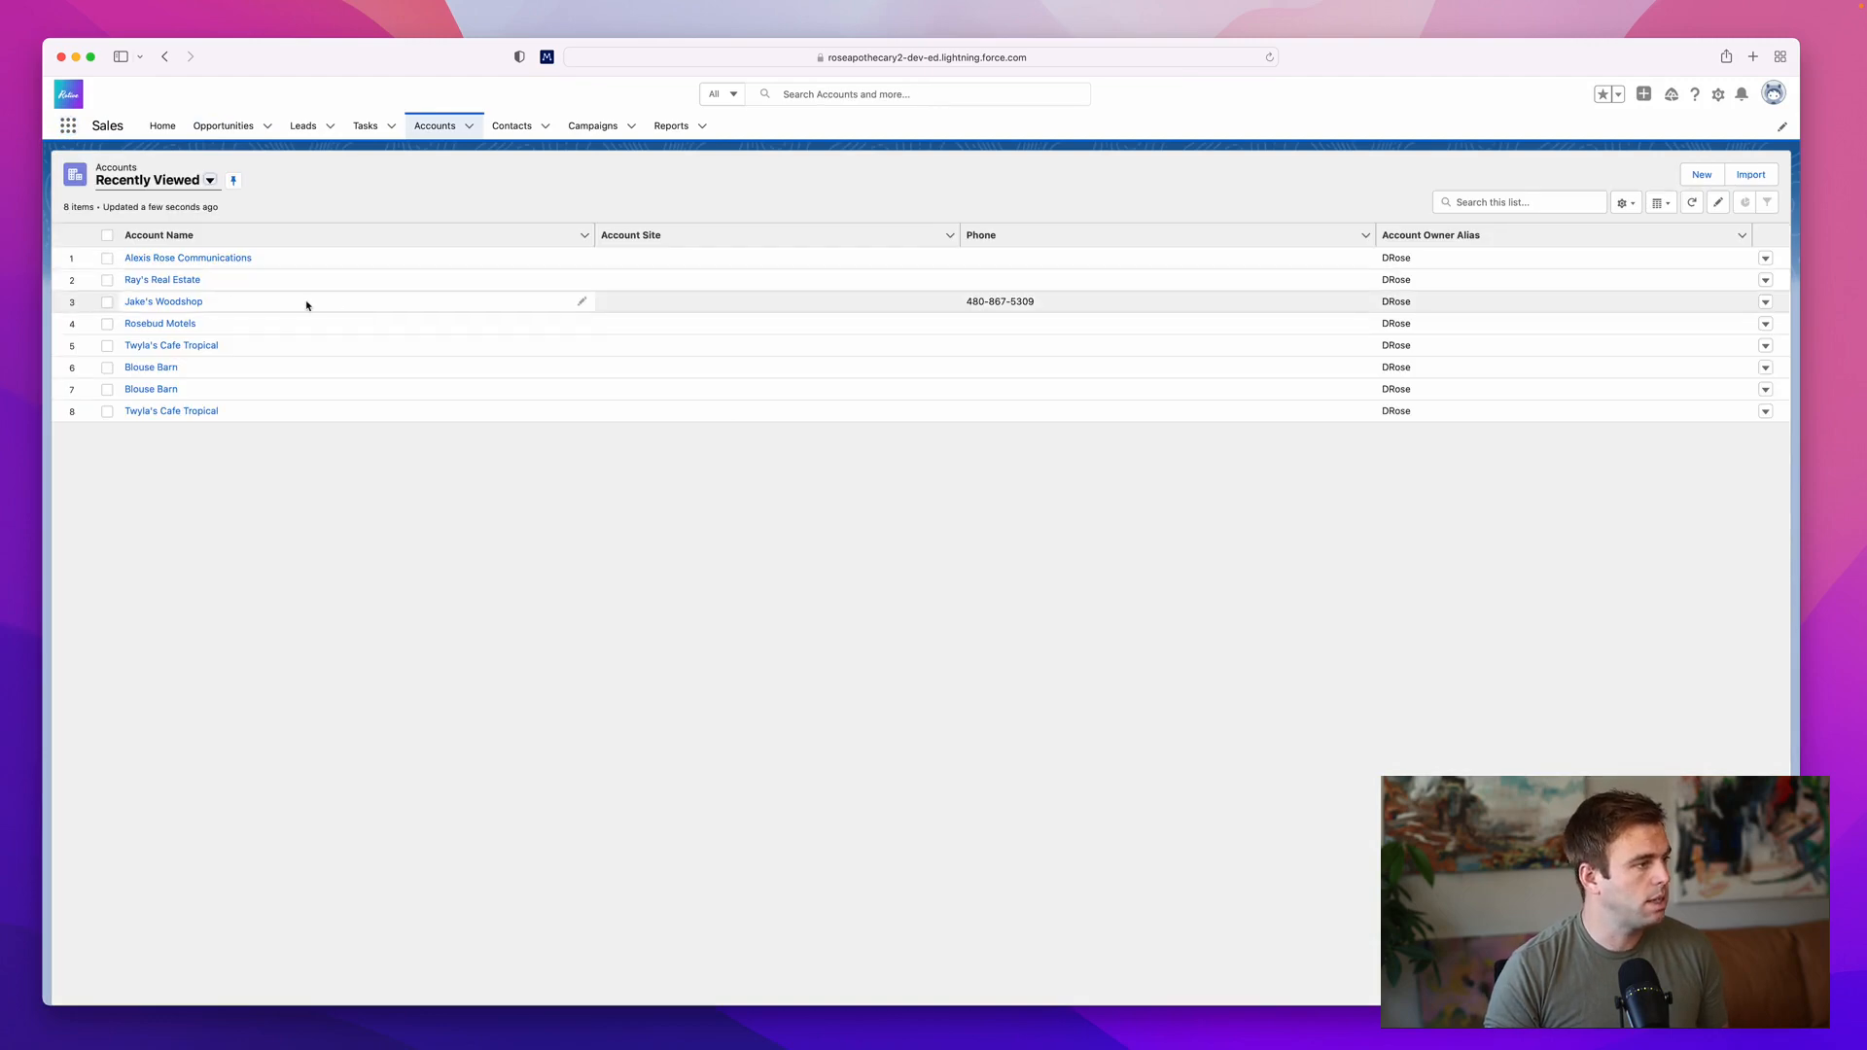
click(165, 257)
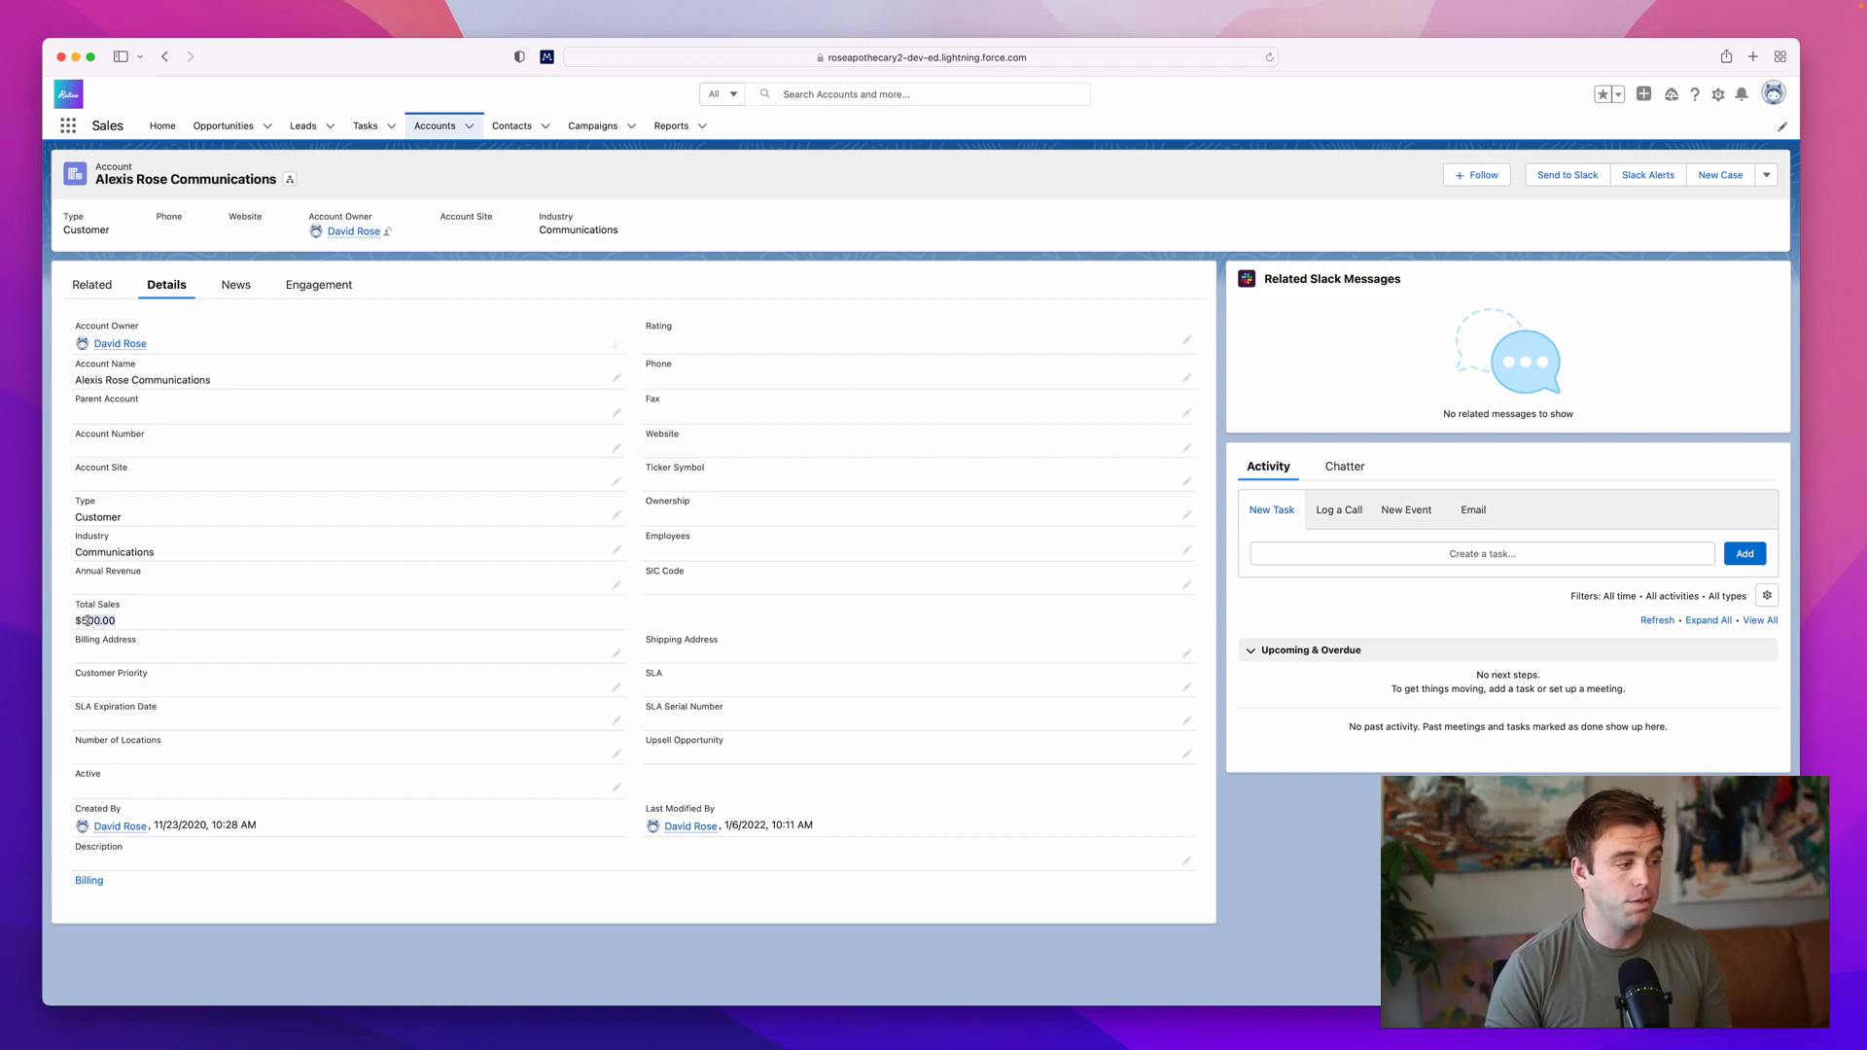
drag(115, 623, 69, 605)
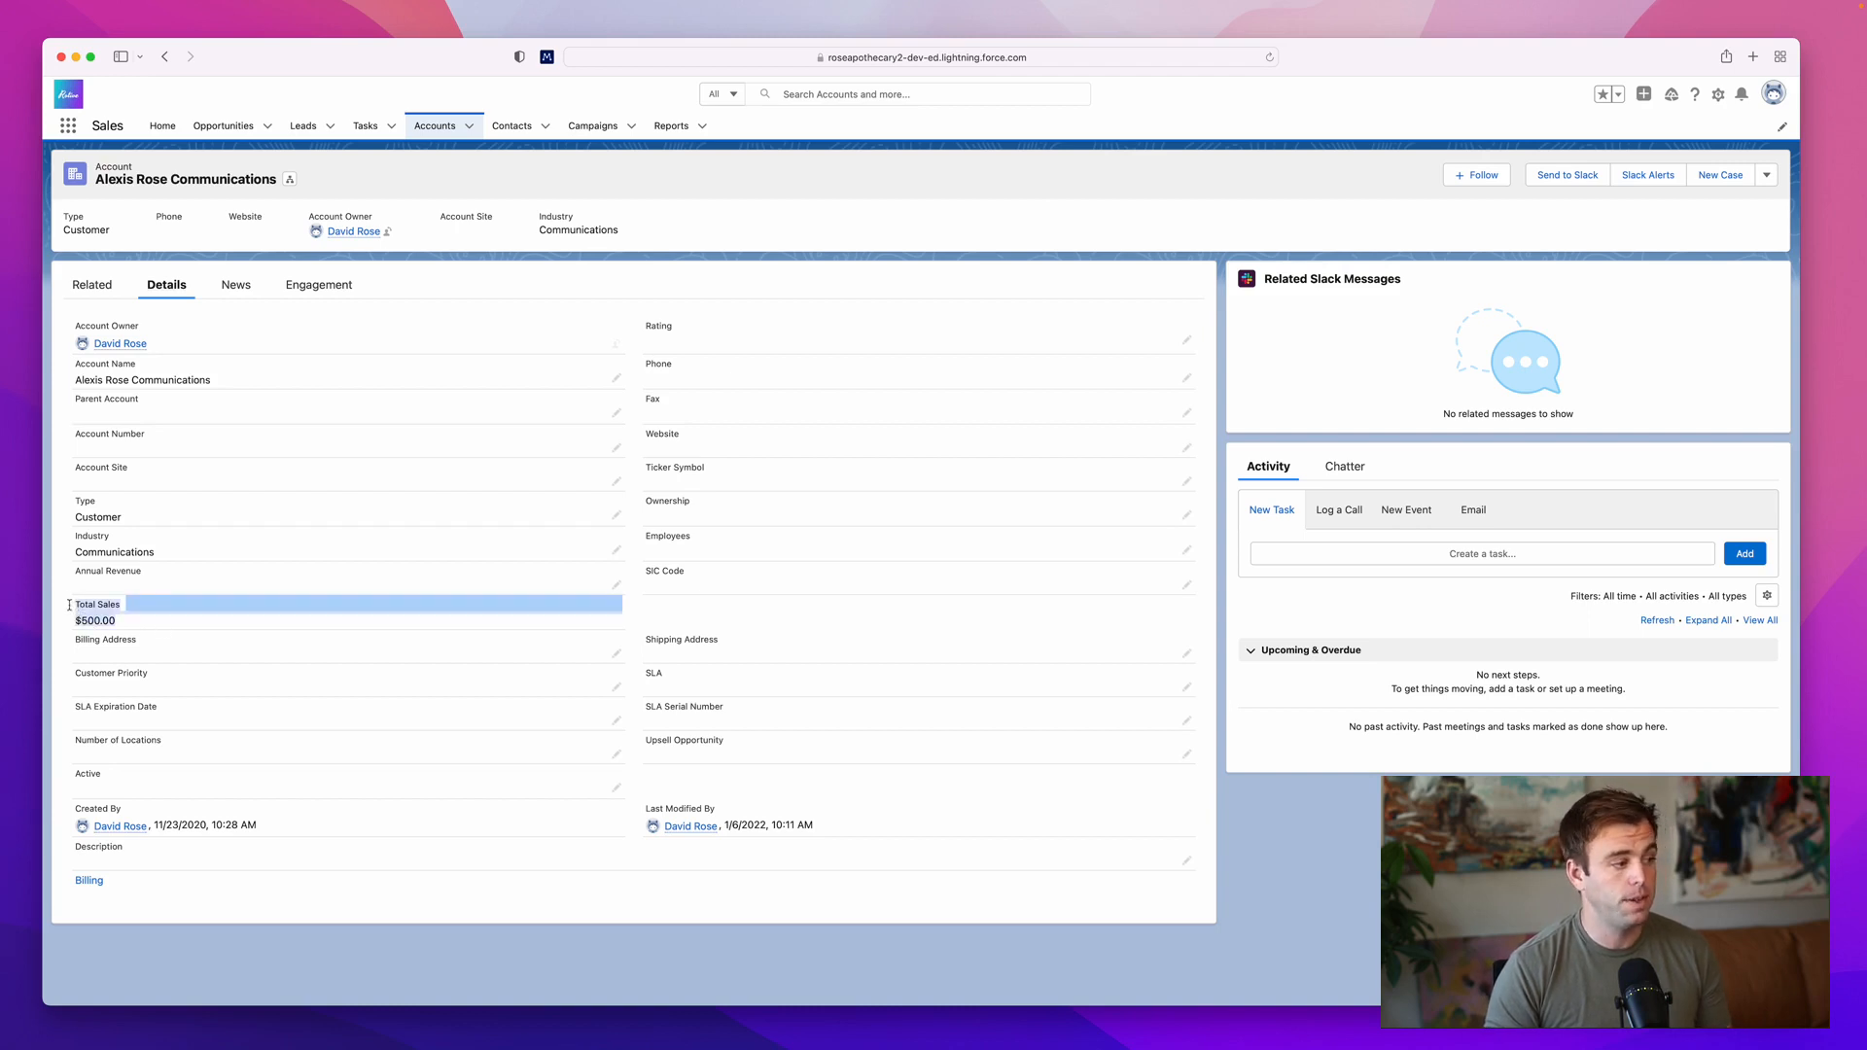
click(190, 634)
drag(137, 623, 72, 620)
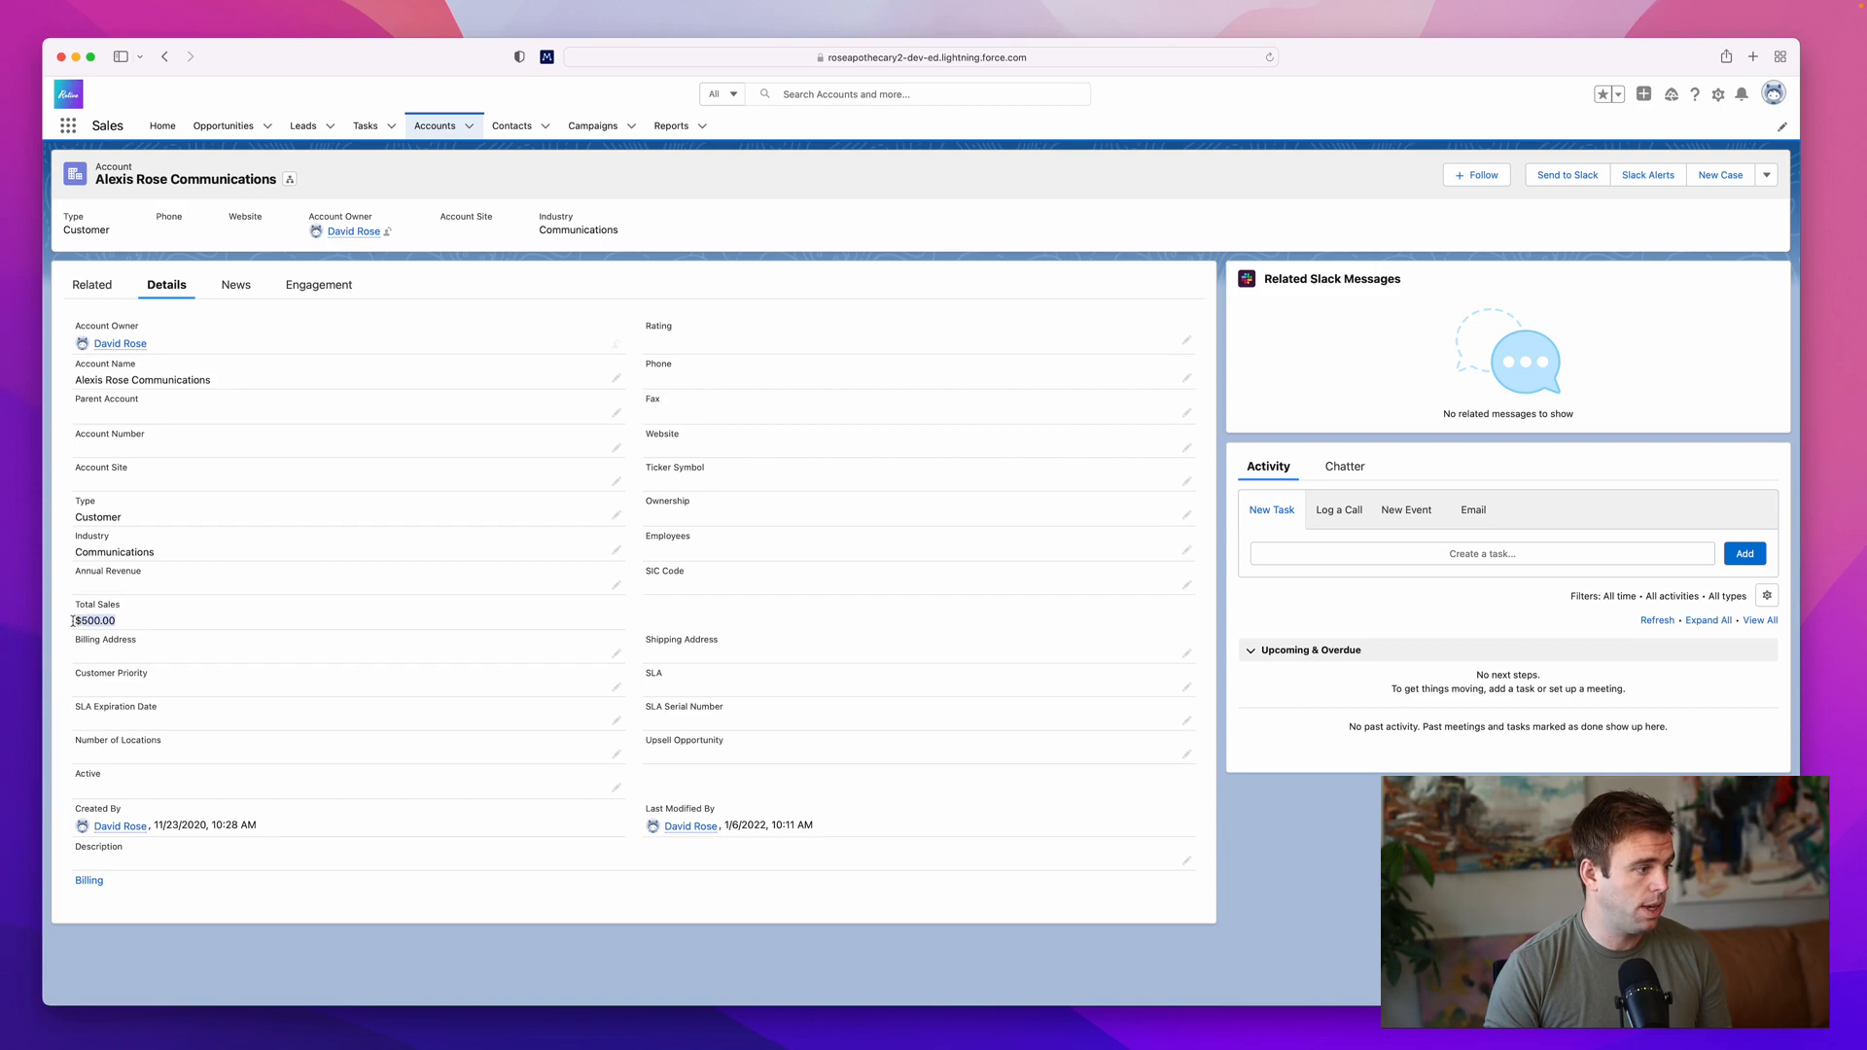
Step: Set the account's Party Decorations Custom Order opportunity to an amount of $1,000 and the stage Closed Won, and save it
click(92, 284)
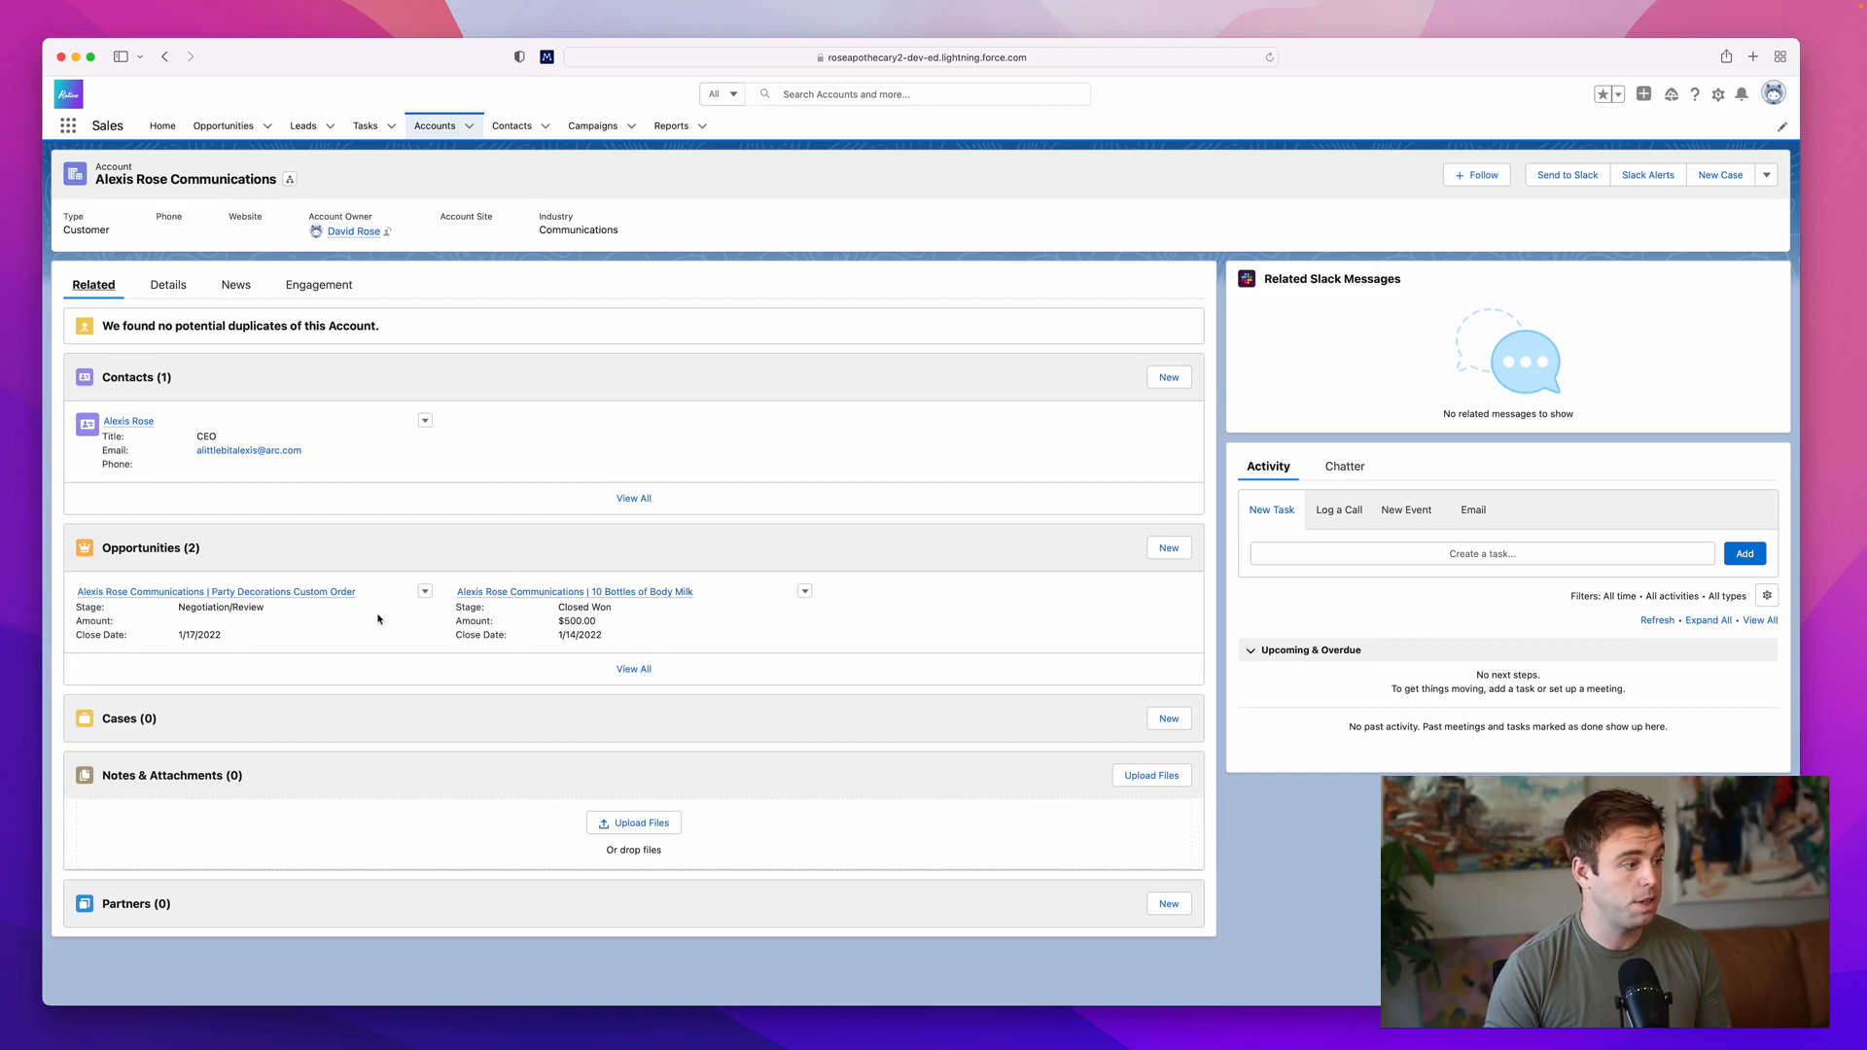
click(322, 592)
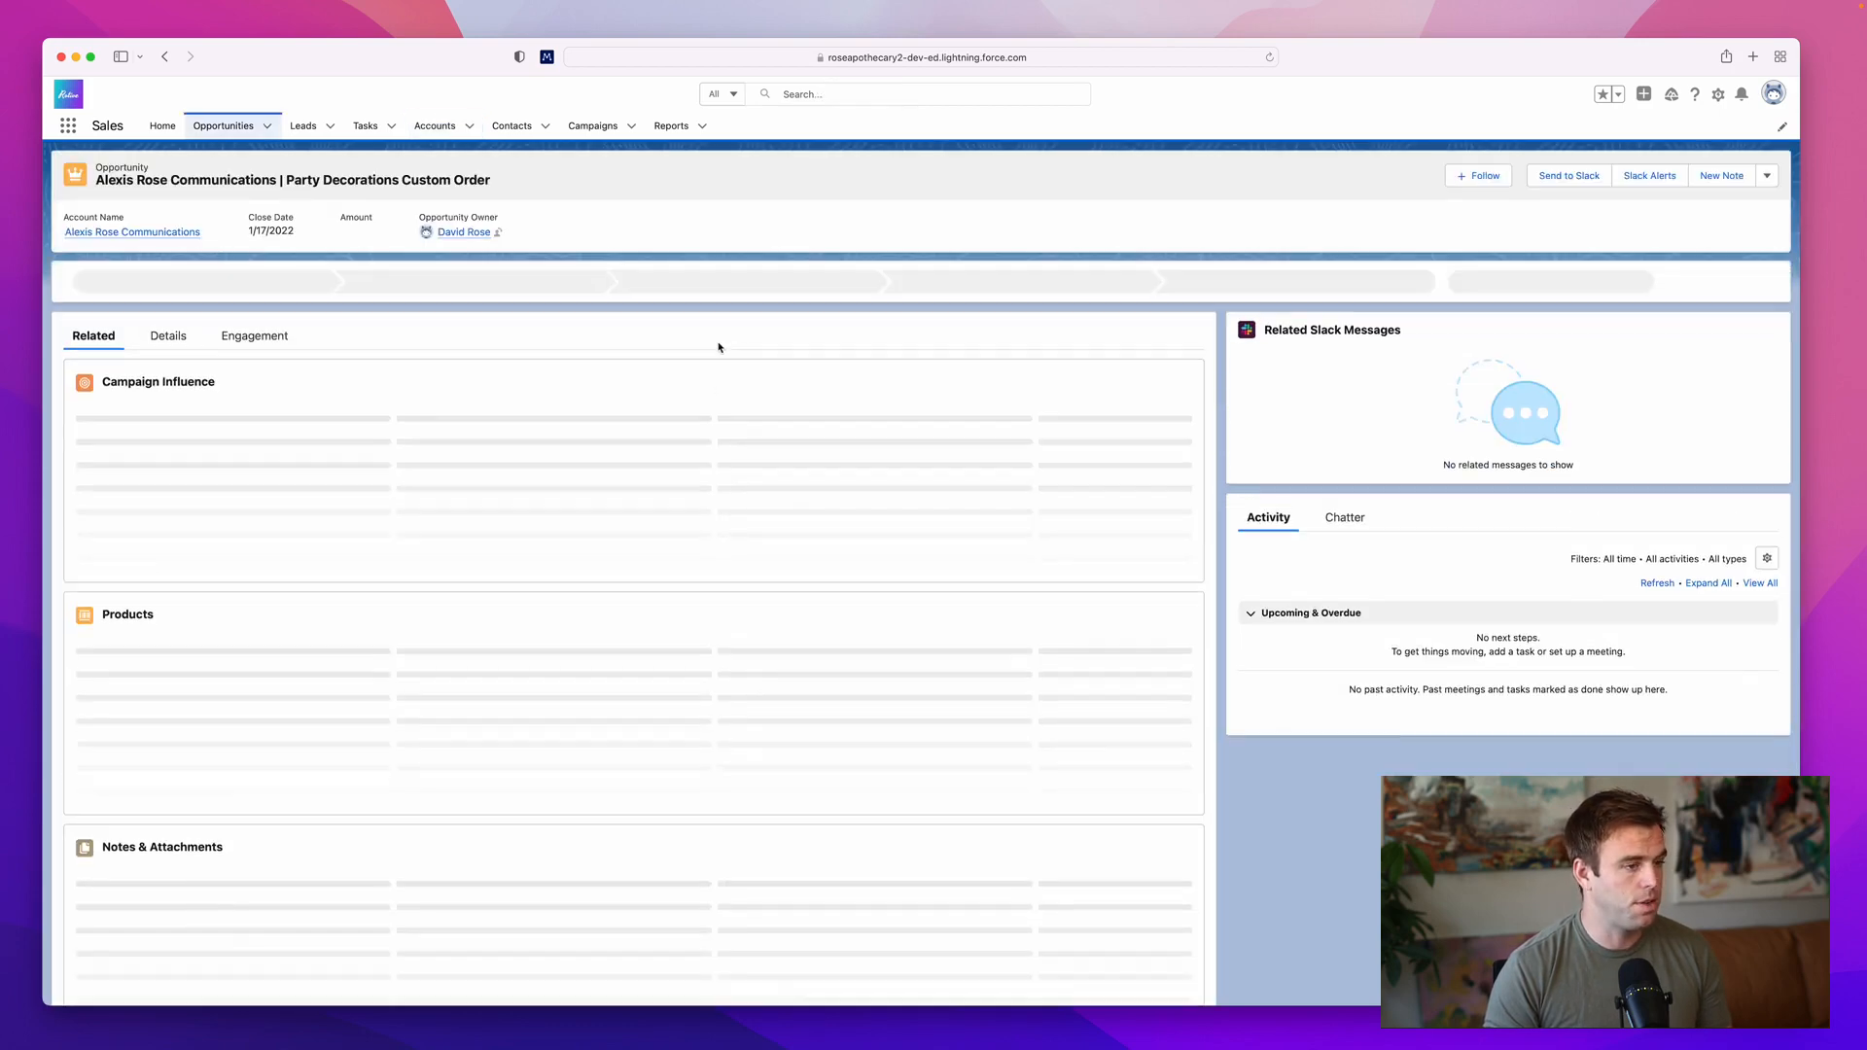
click(168, 336)
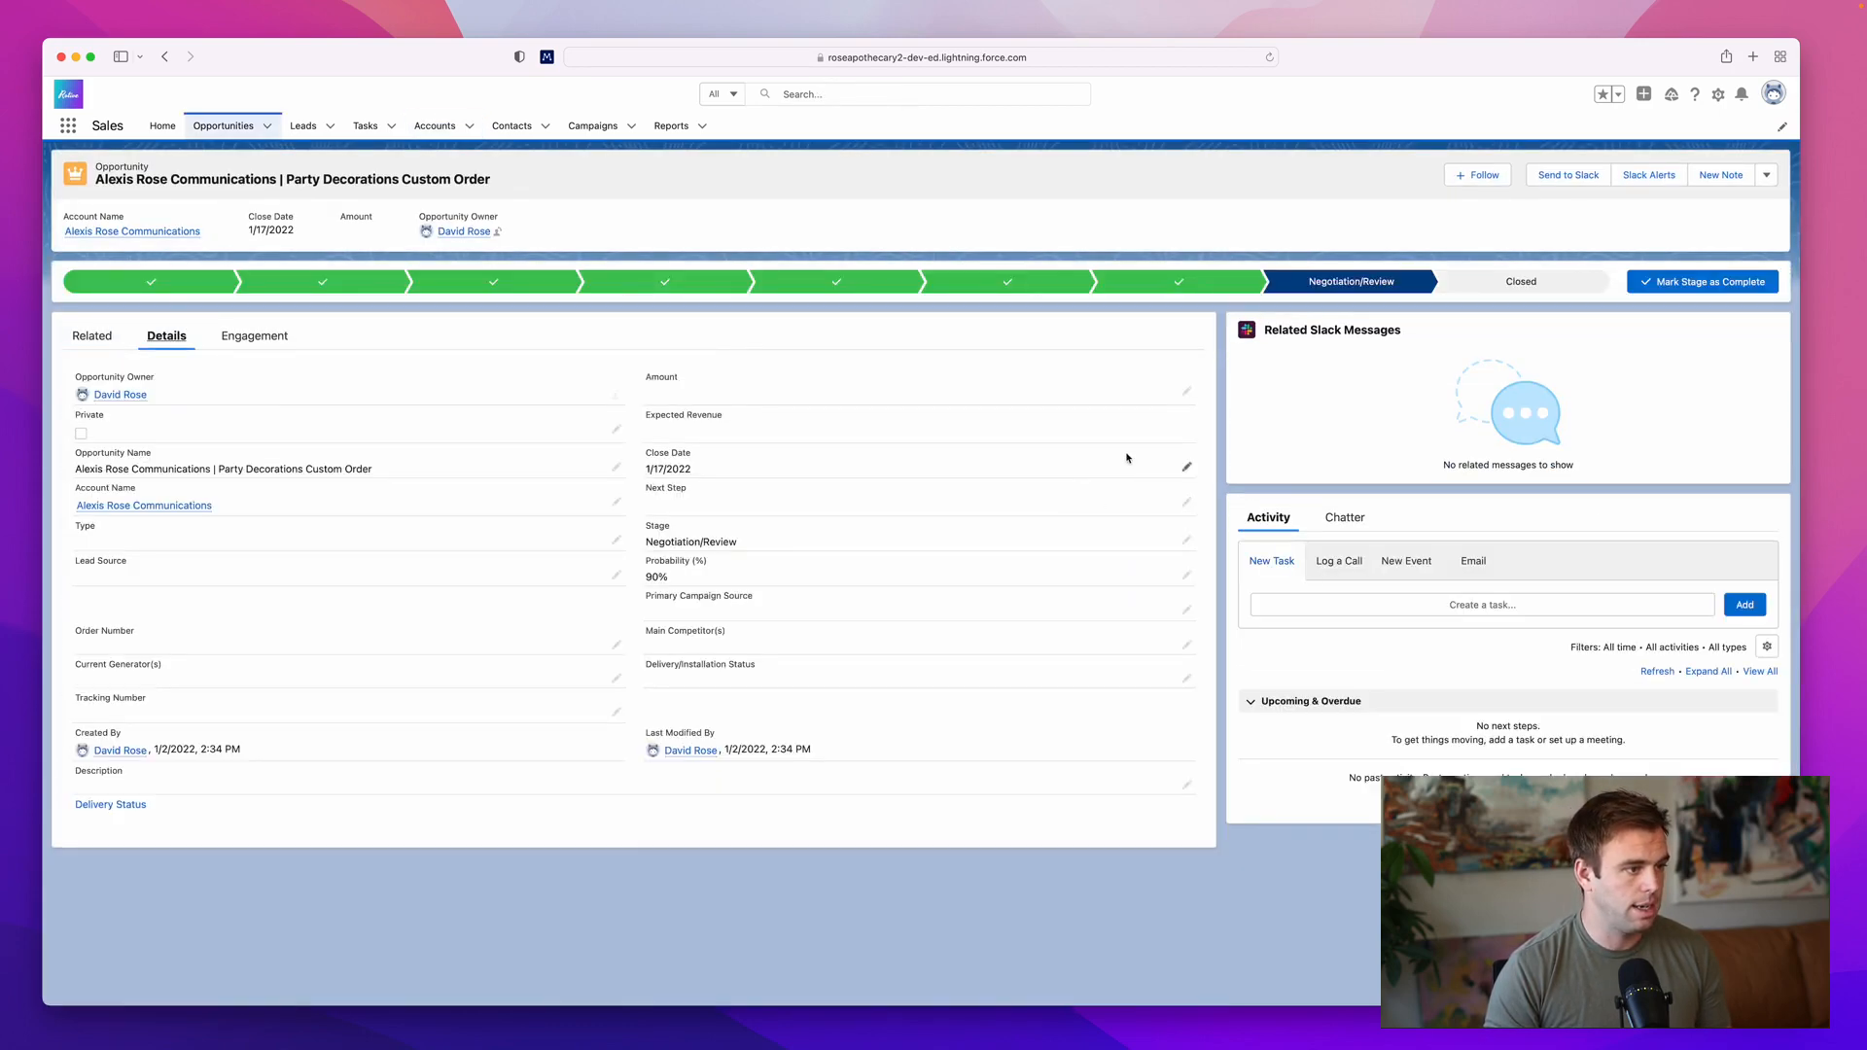
click(1186, 391)
text(1)
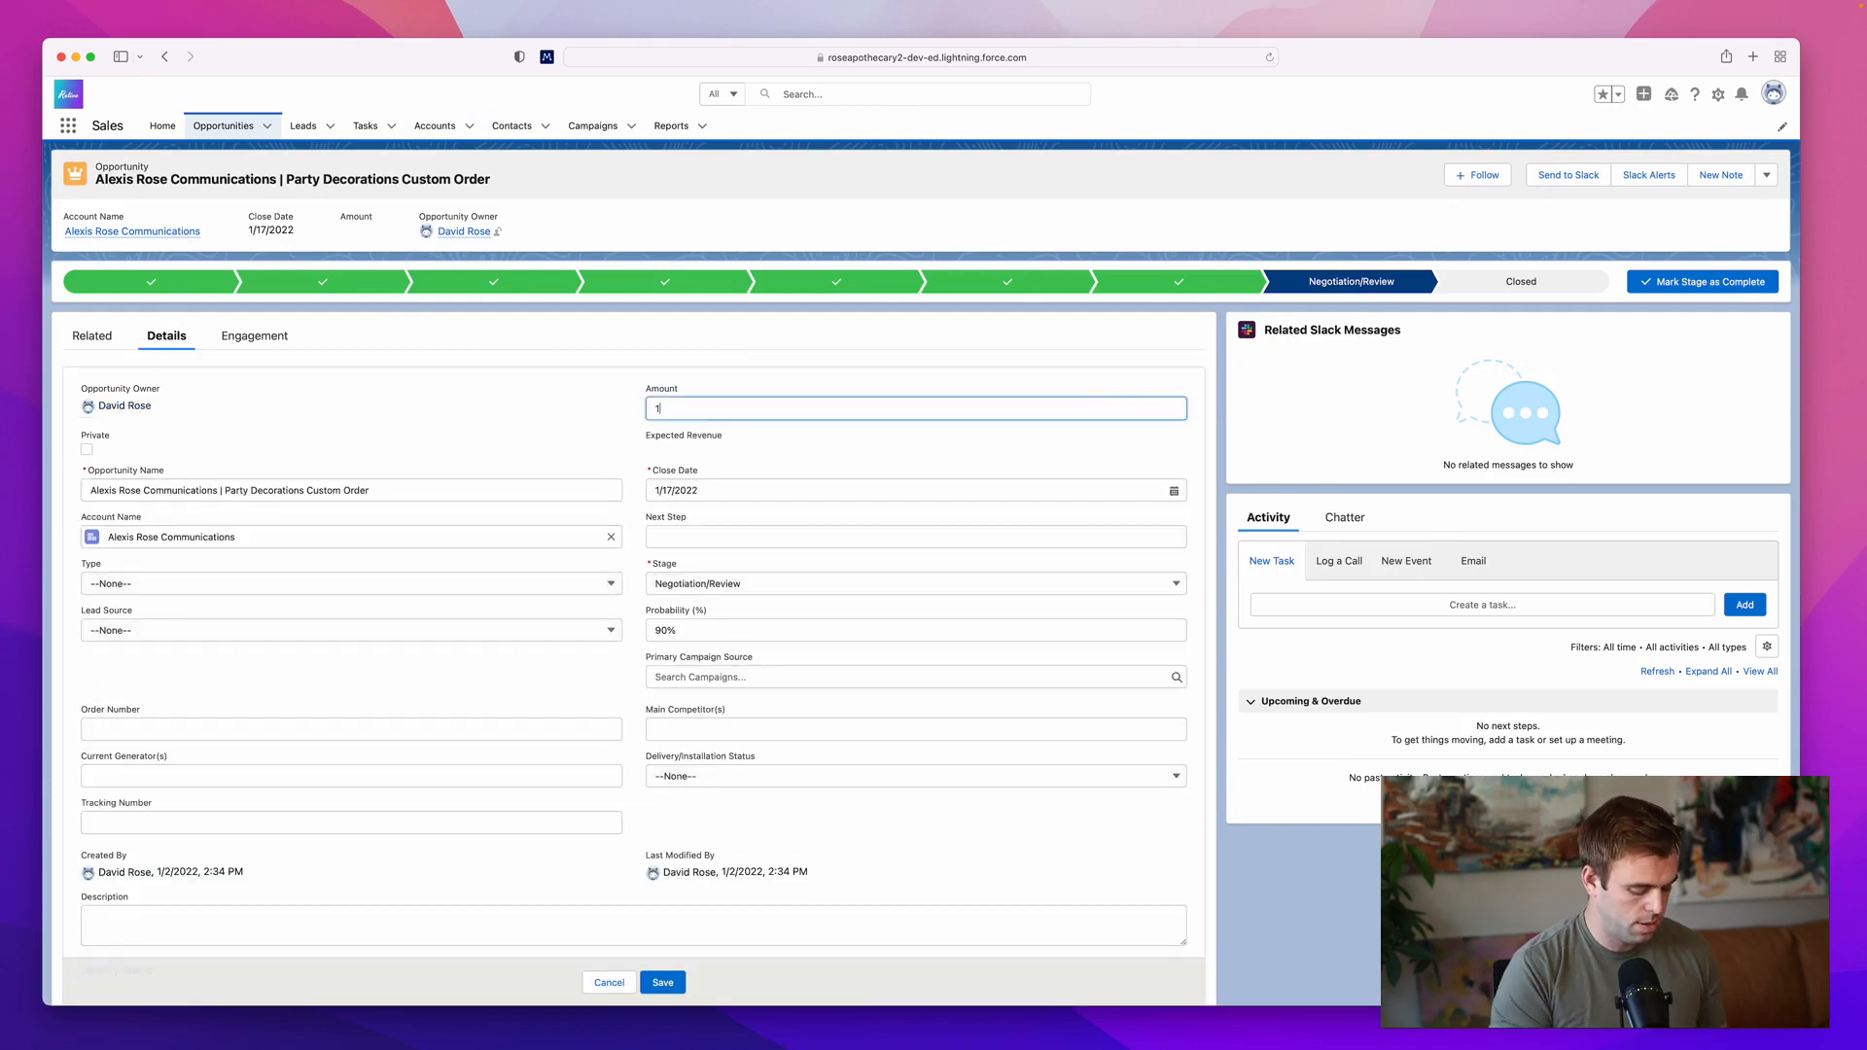
text(000)
click(701, 584)
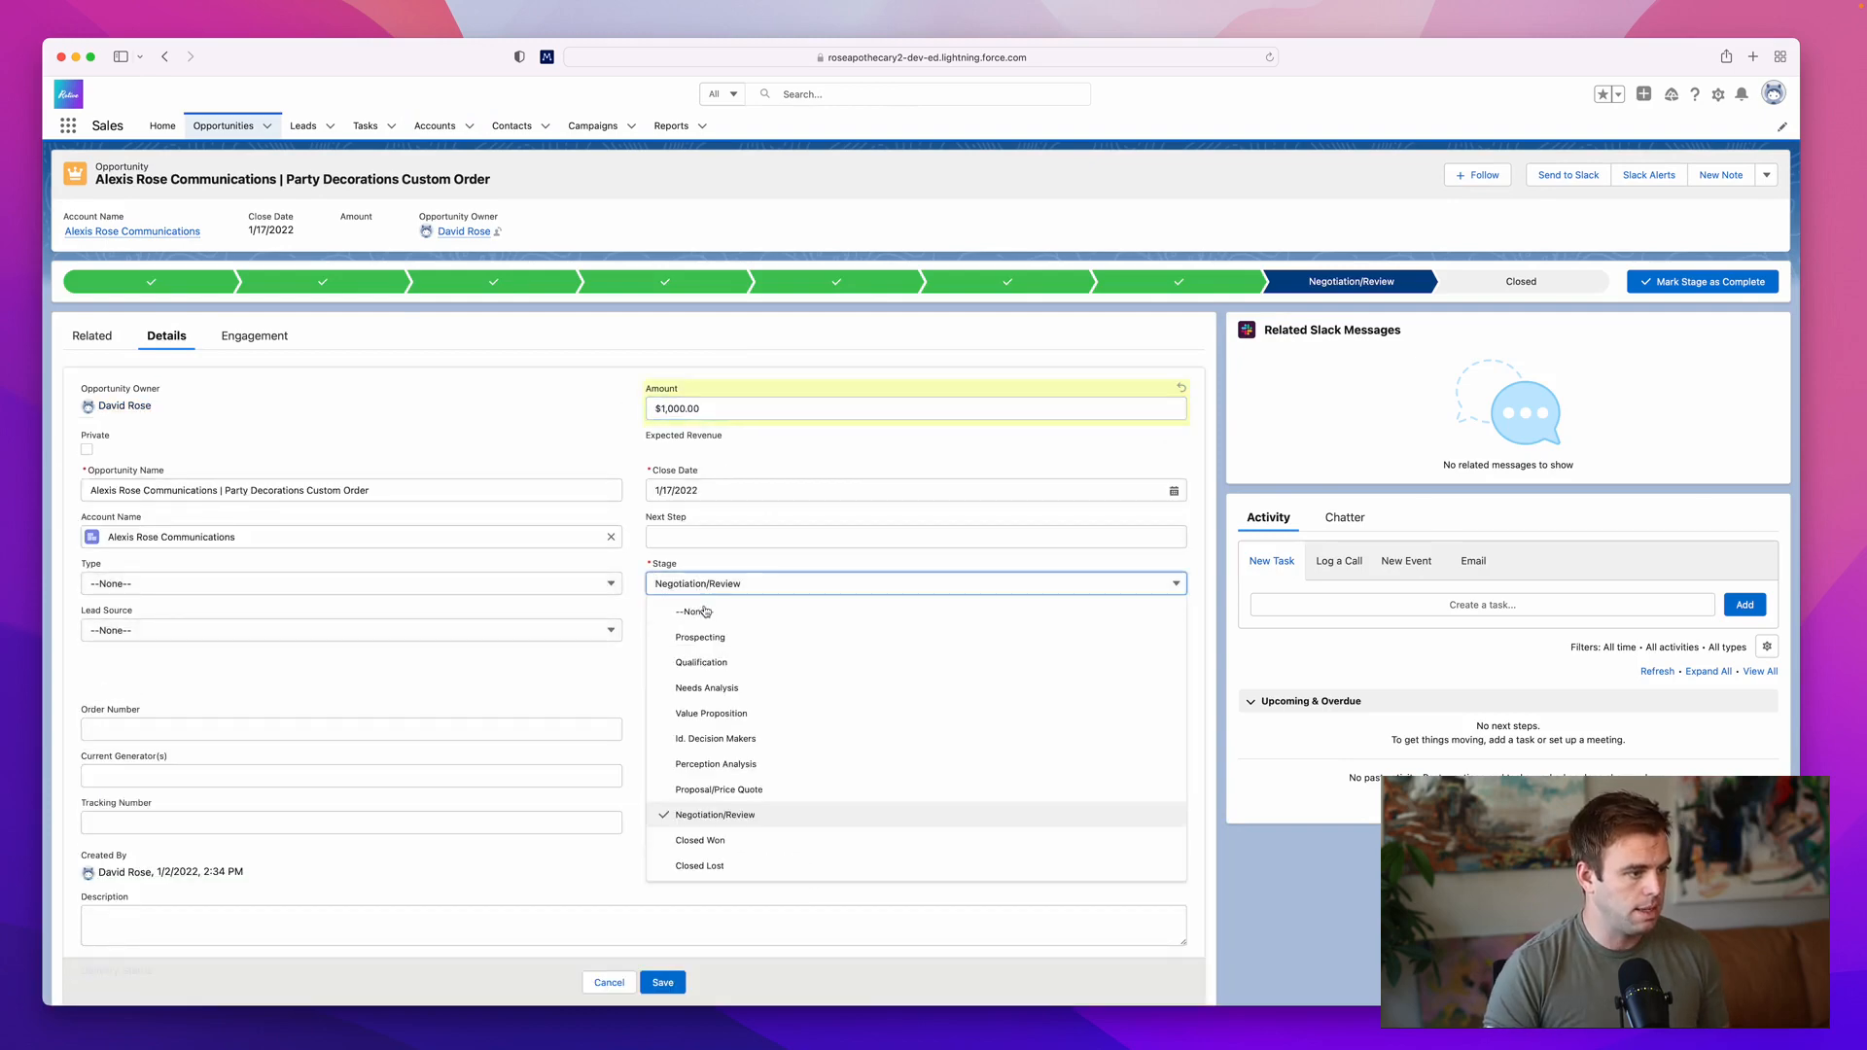
click(715, 854)
click(663, 983)
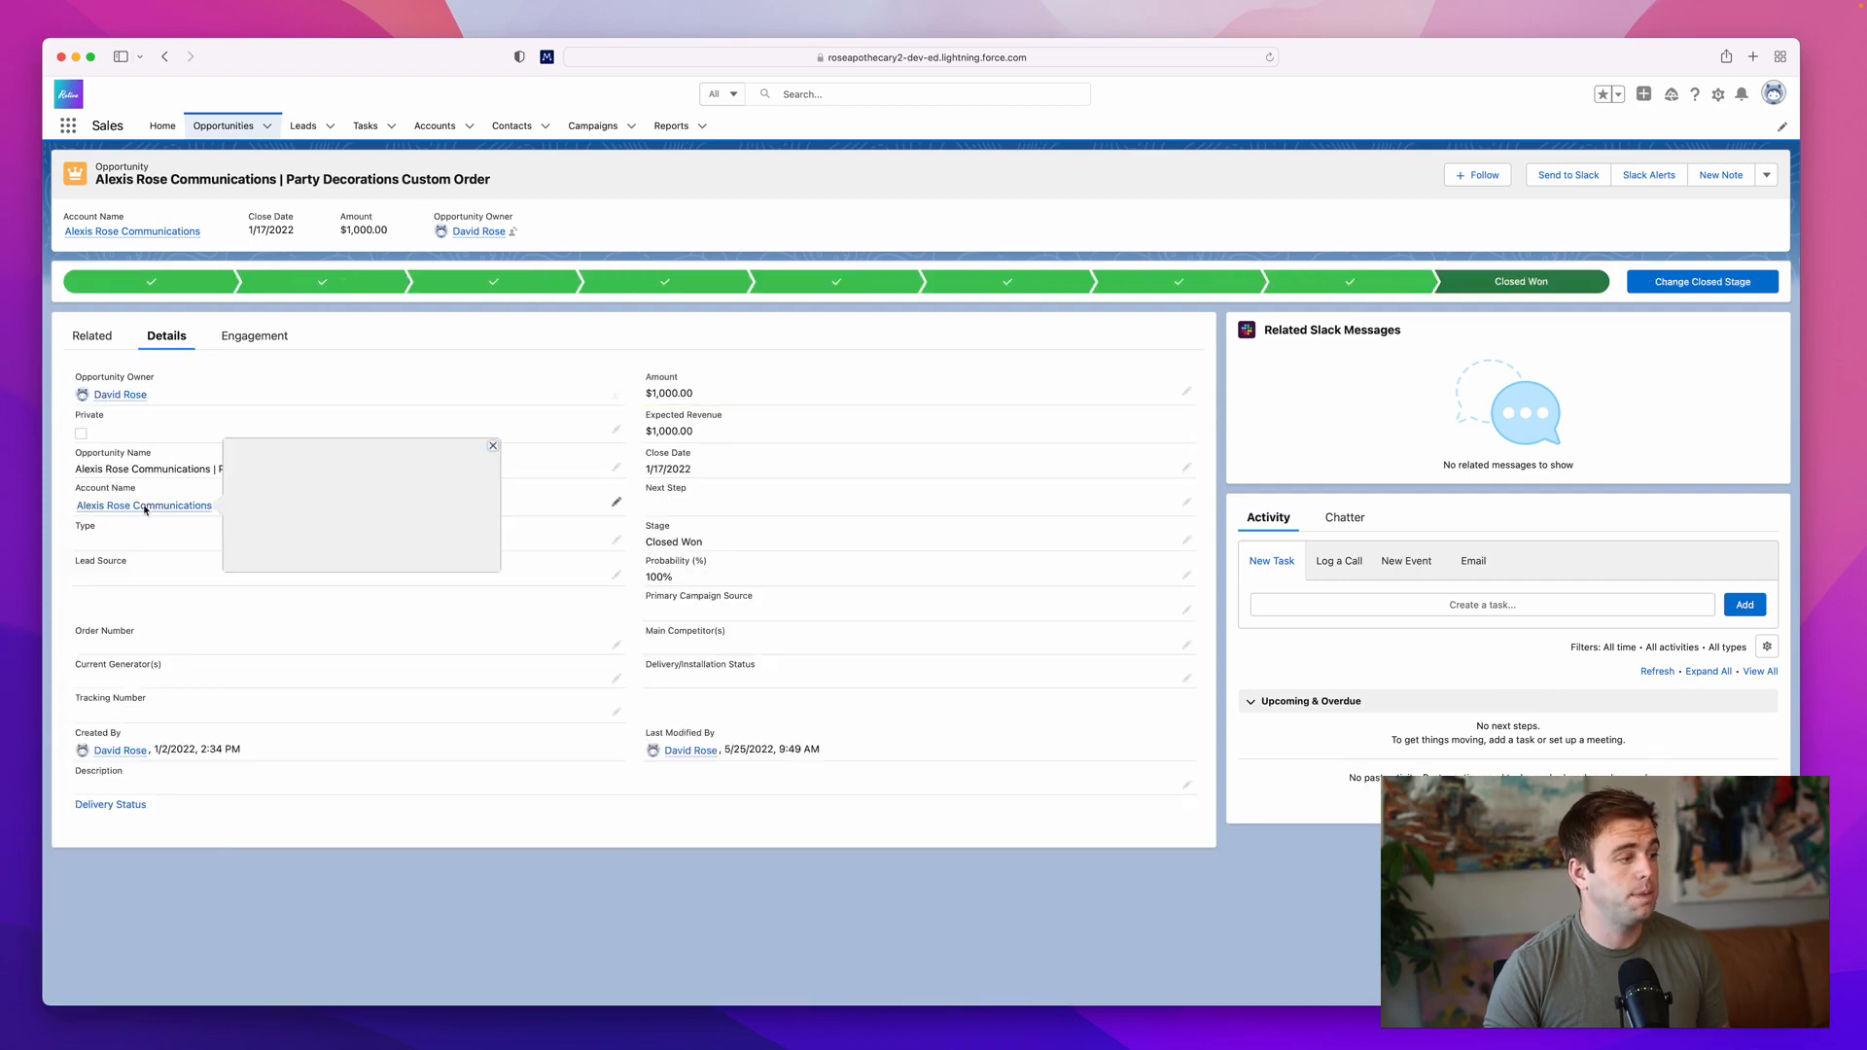
Step: Return to the opportunity's parent account and check the recalculated Total Sales in its details
click(144, 504)
click(168, 285)
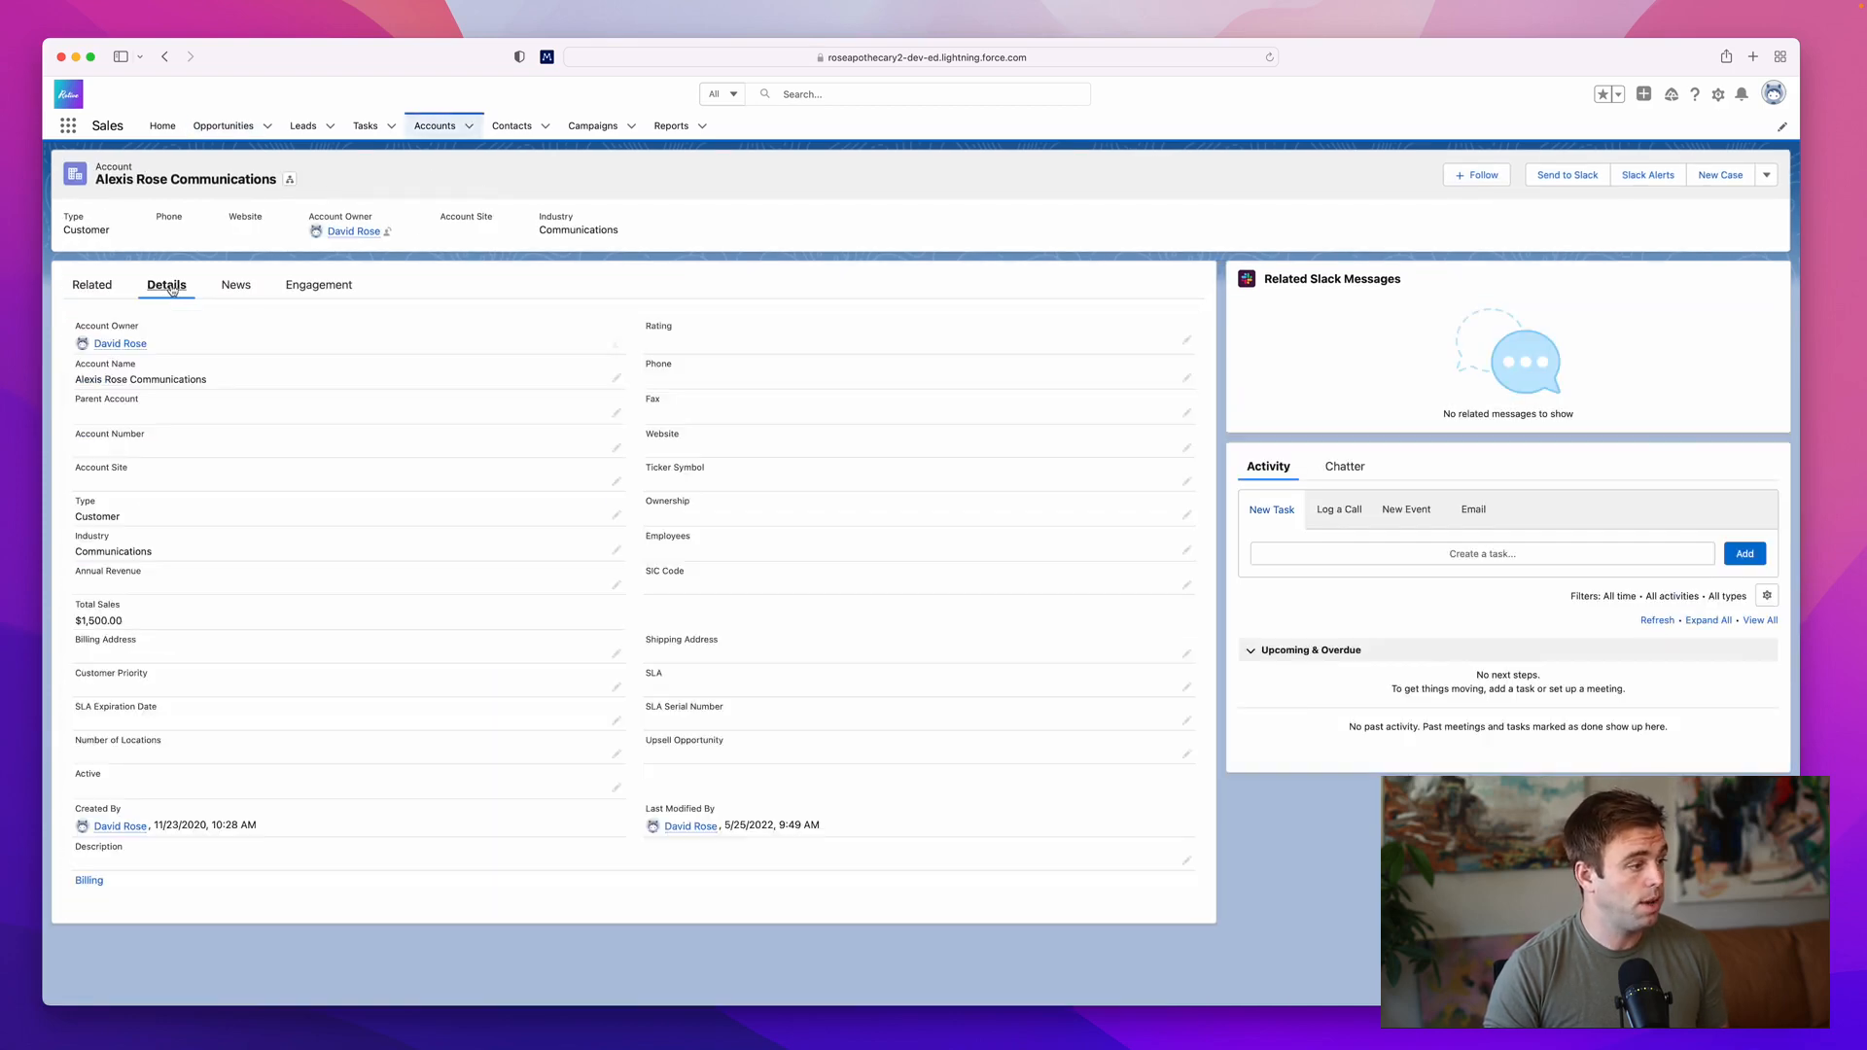
drag(134, 623, 61, 627)
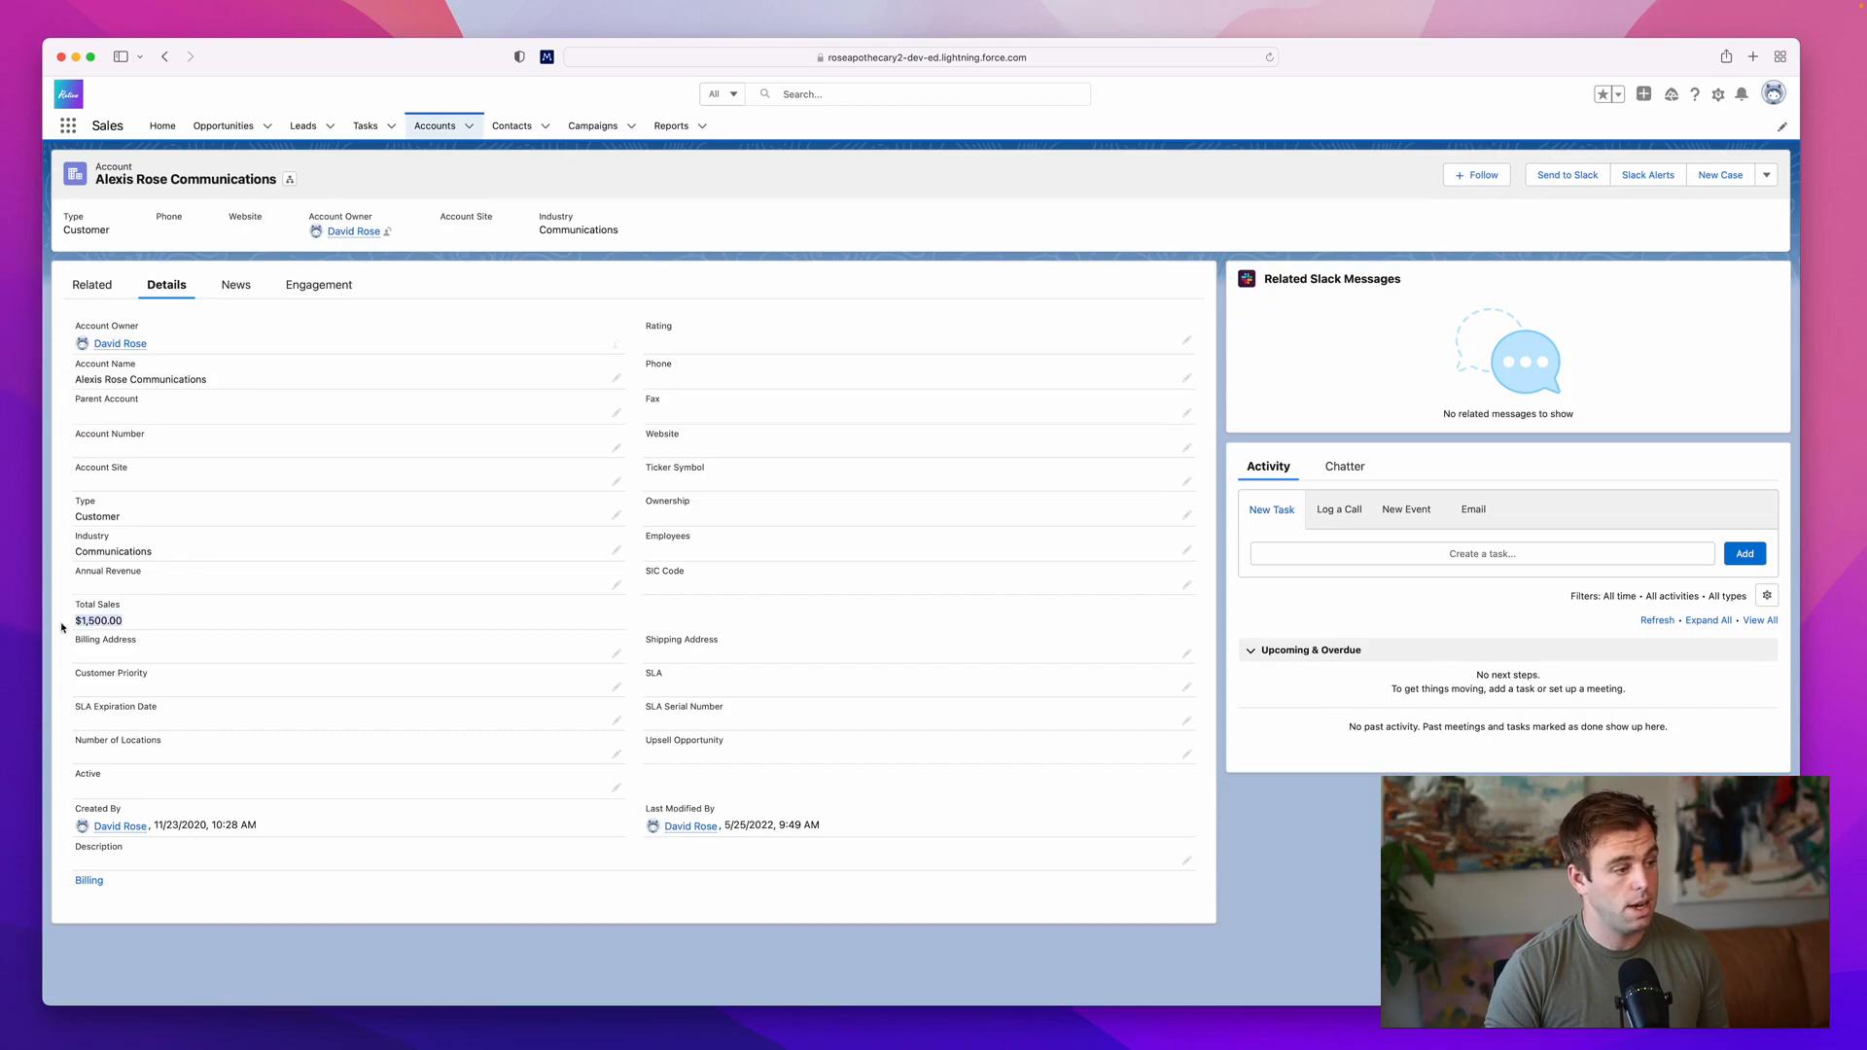